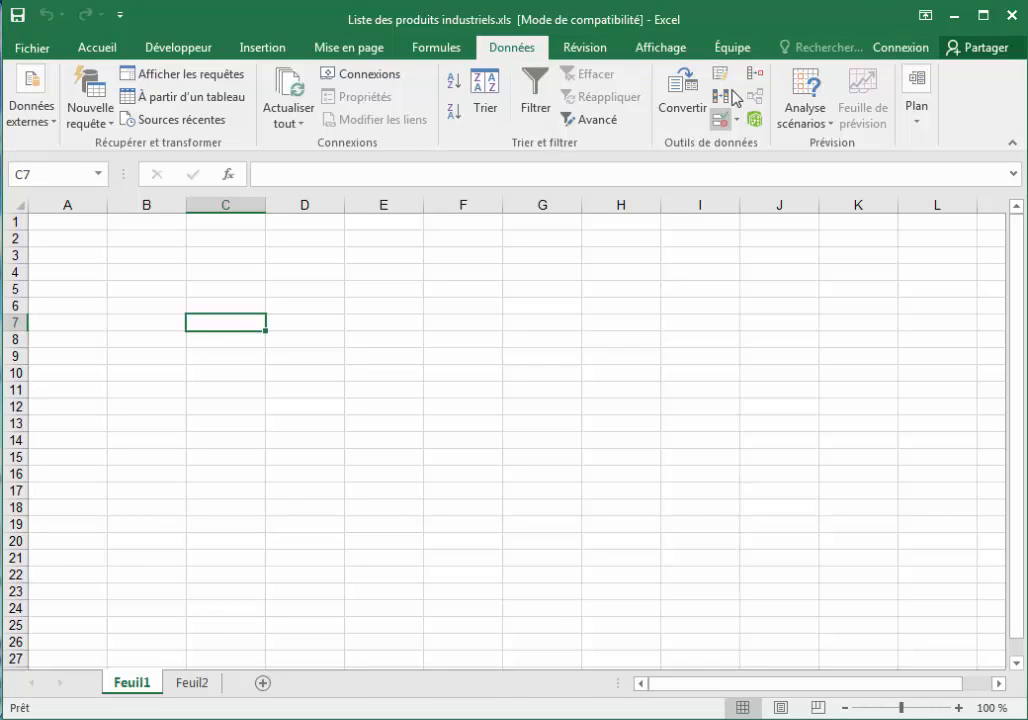
pyautogui.click(738, 120)
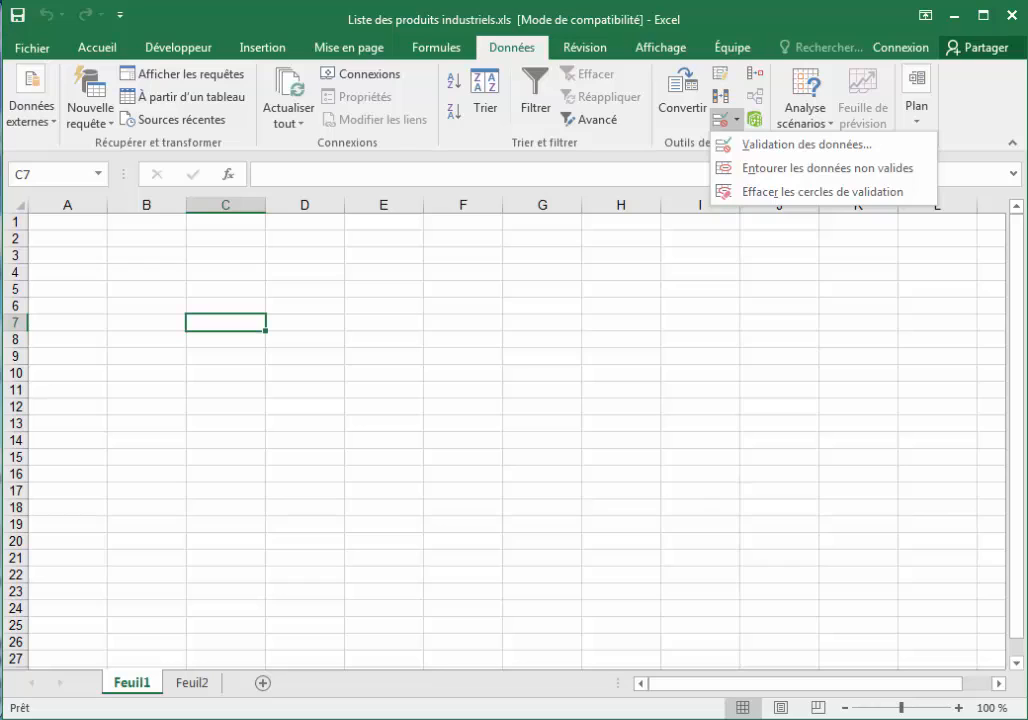
pyautogui.click(179, 421)
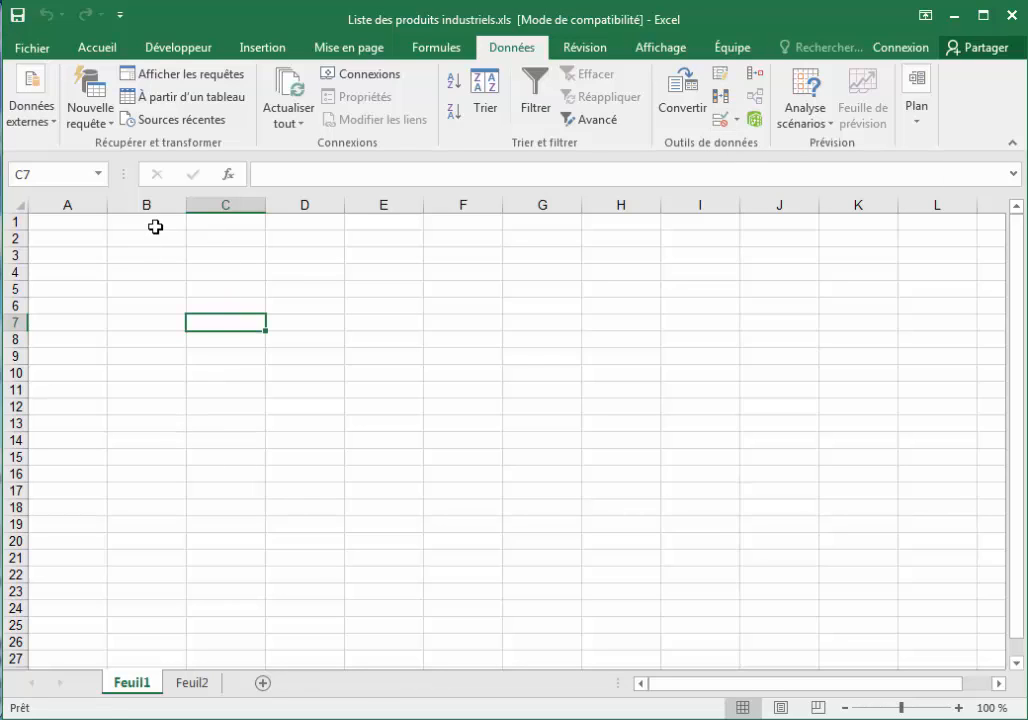
# Open data validation for cells B1:B10 on Feuil1 and set the allowed criterion to Liste.
pyautogui.moveTo(154, 222); pyautogui.dragTo(155, 262)
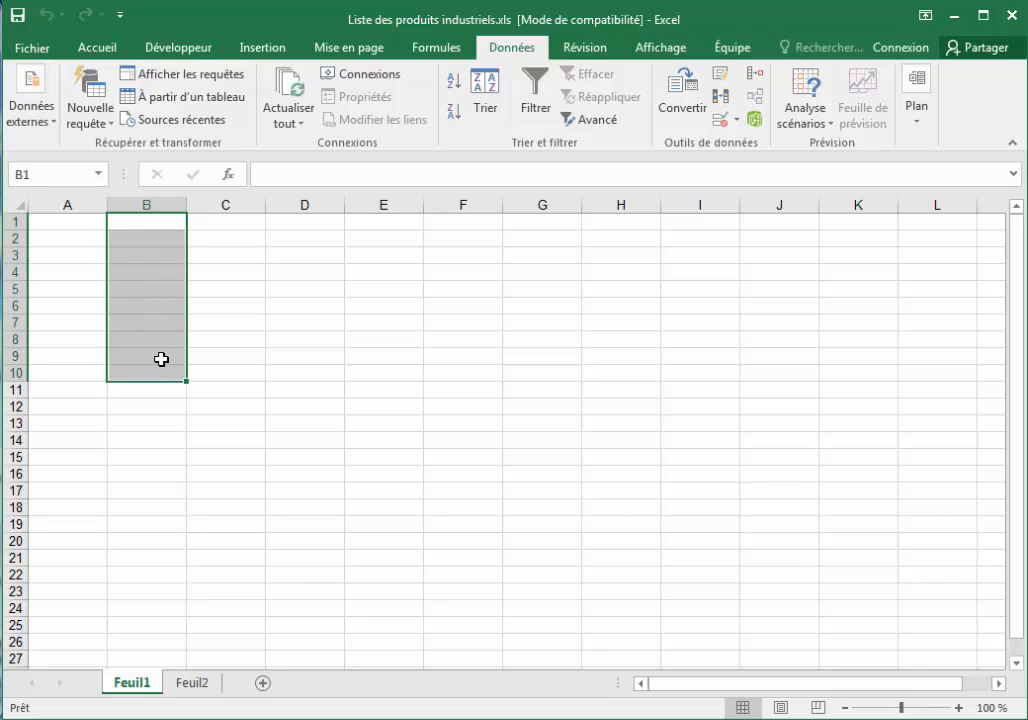
pyautogui.click(1, 690)
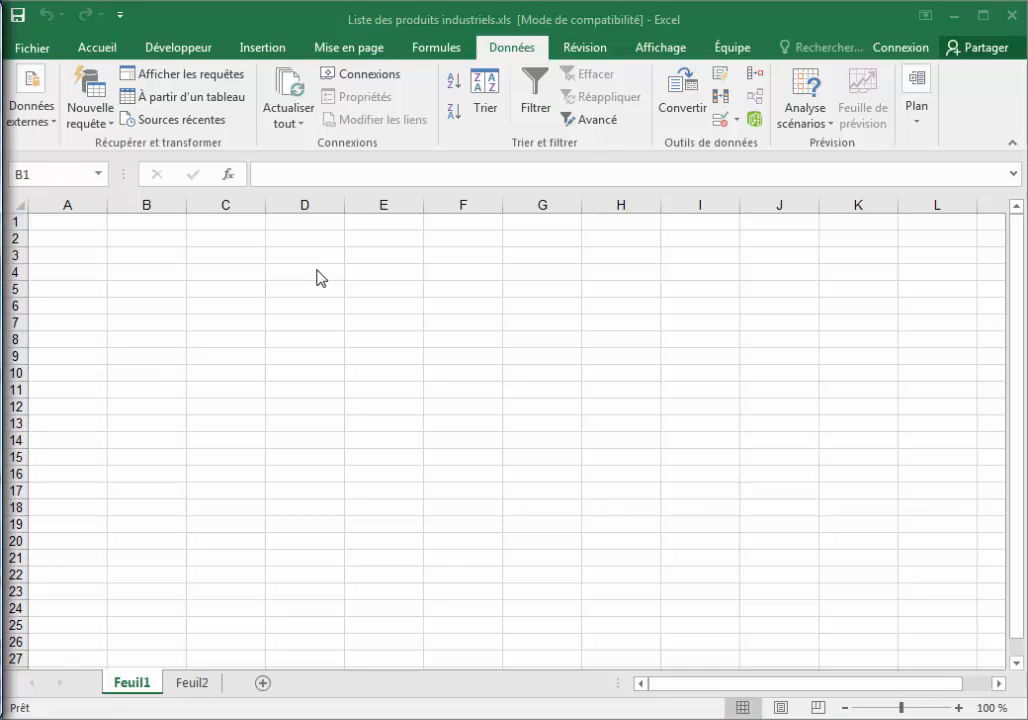
pyautogui.click(161, 220)
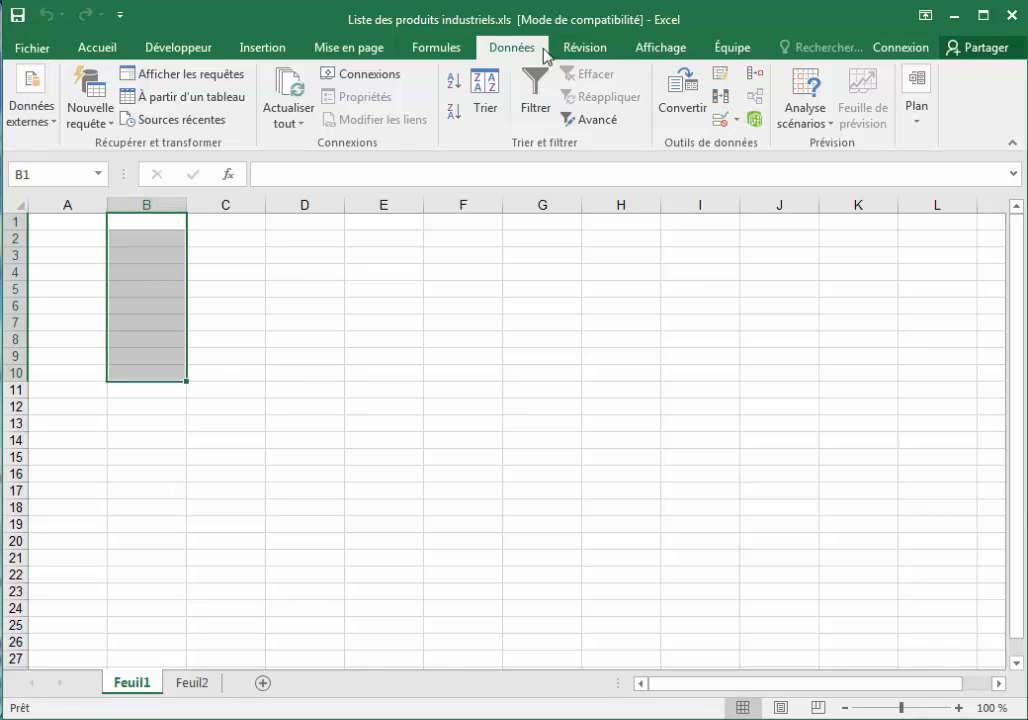
pyautogui.click(737, 119)
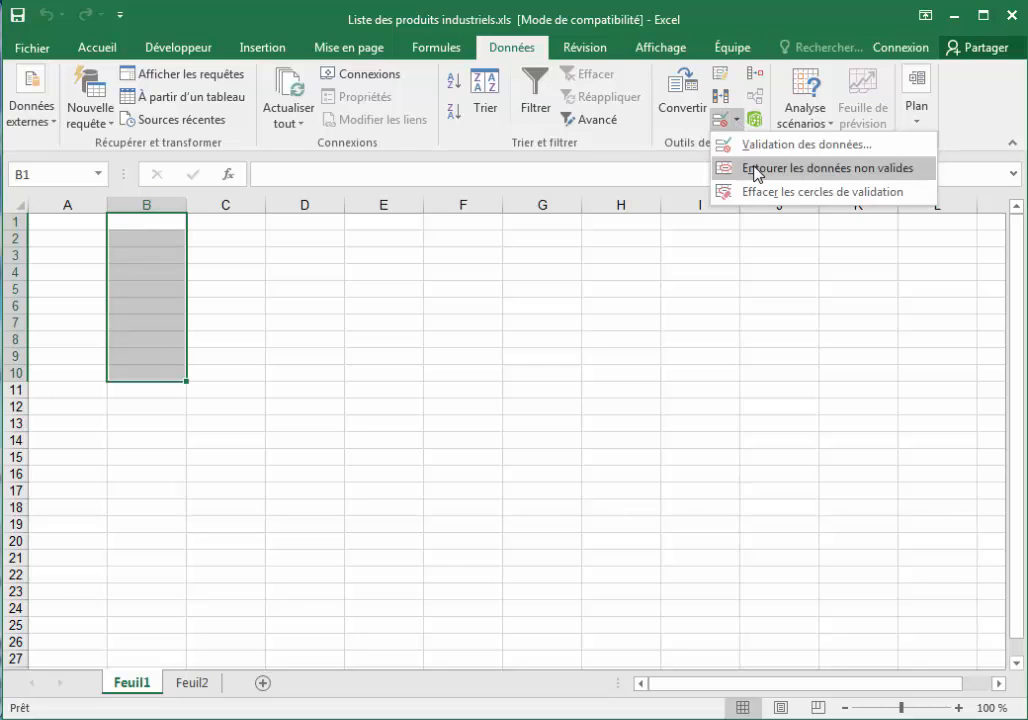
pyautogui.click(790, 153)
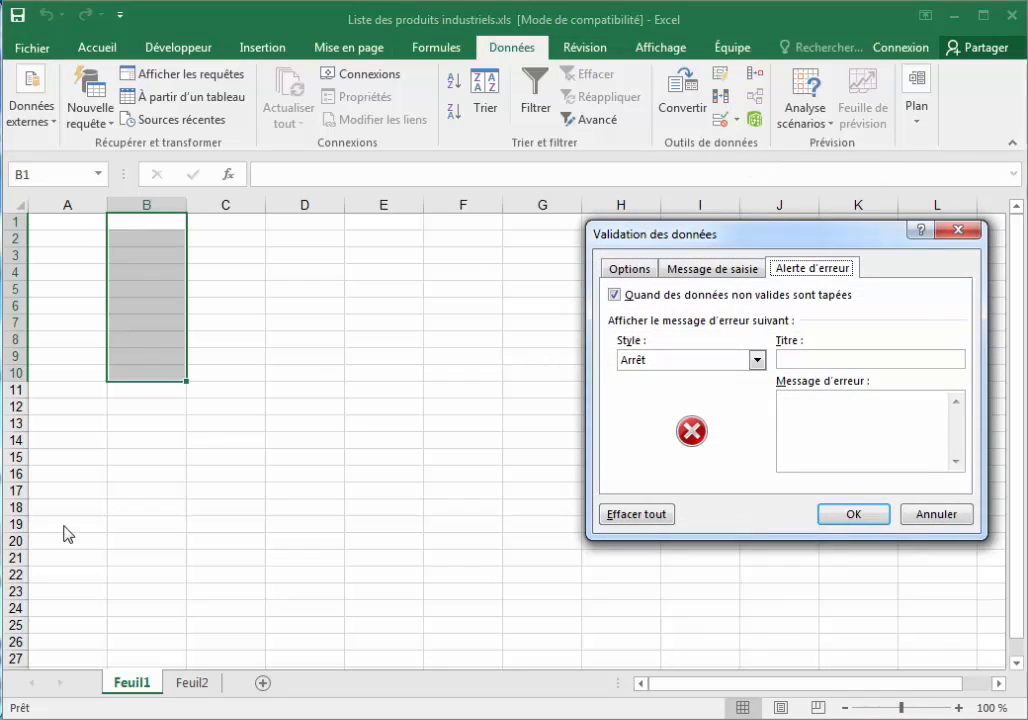
pyautogui.click(2, 682)
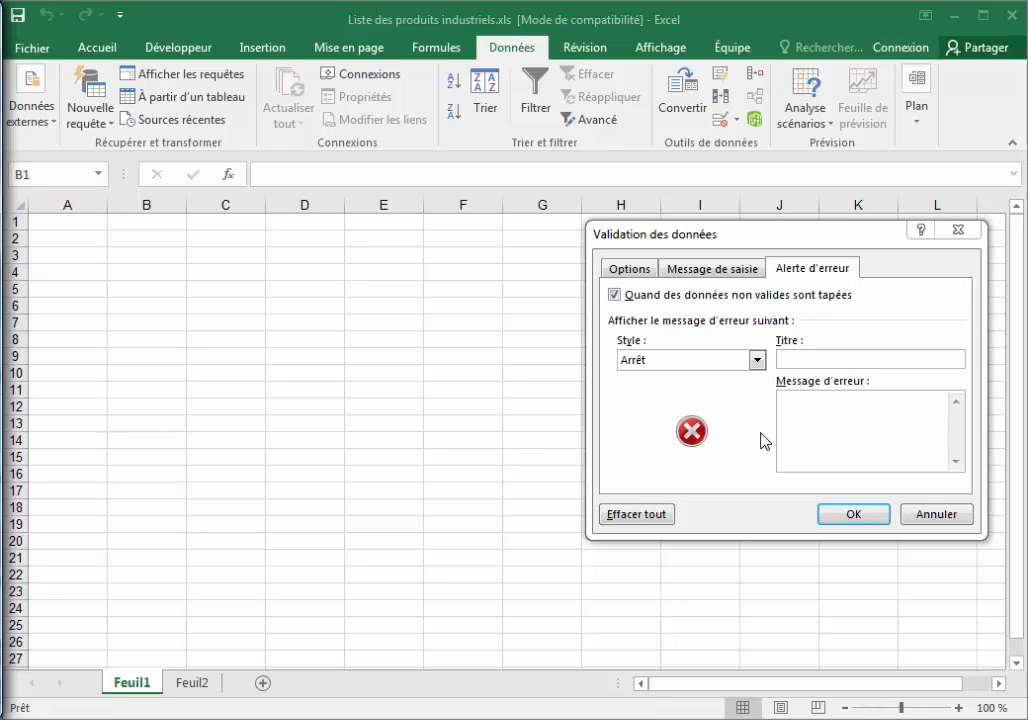
pyautogui.click(643, 268)
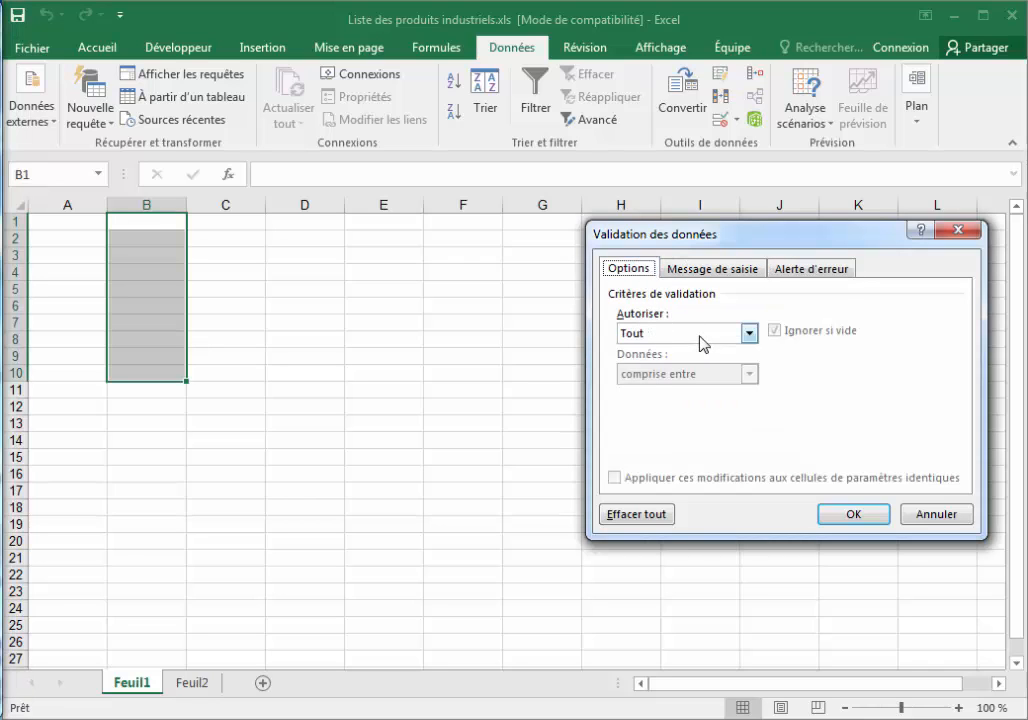
pyautogui.click(749, 336)
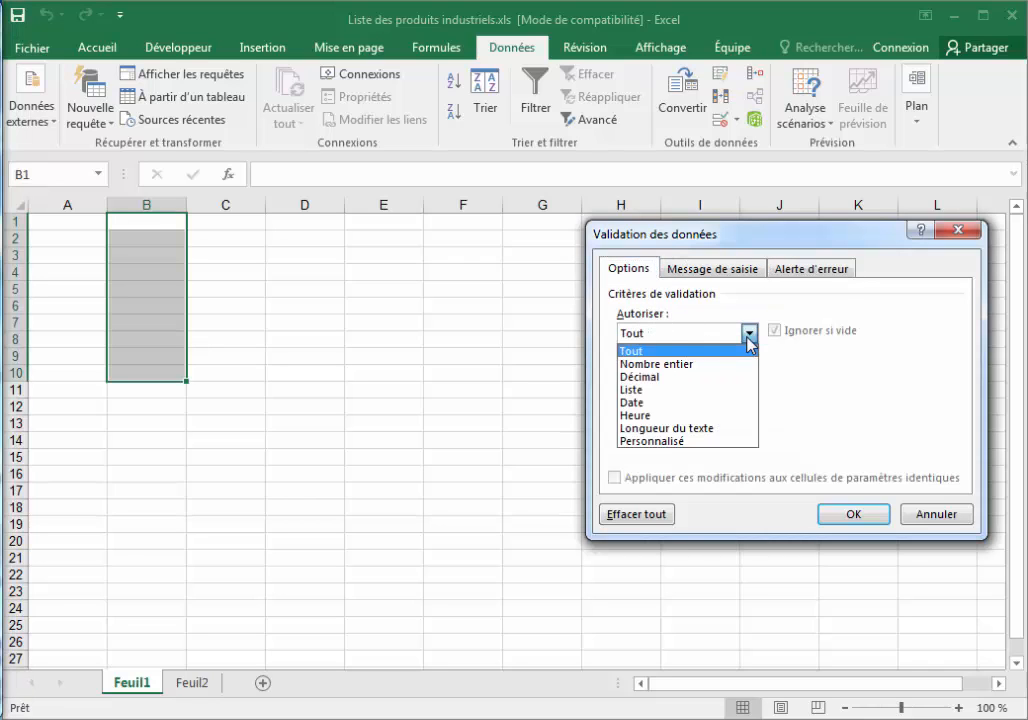
pyautogui.click(632, 389)
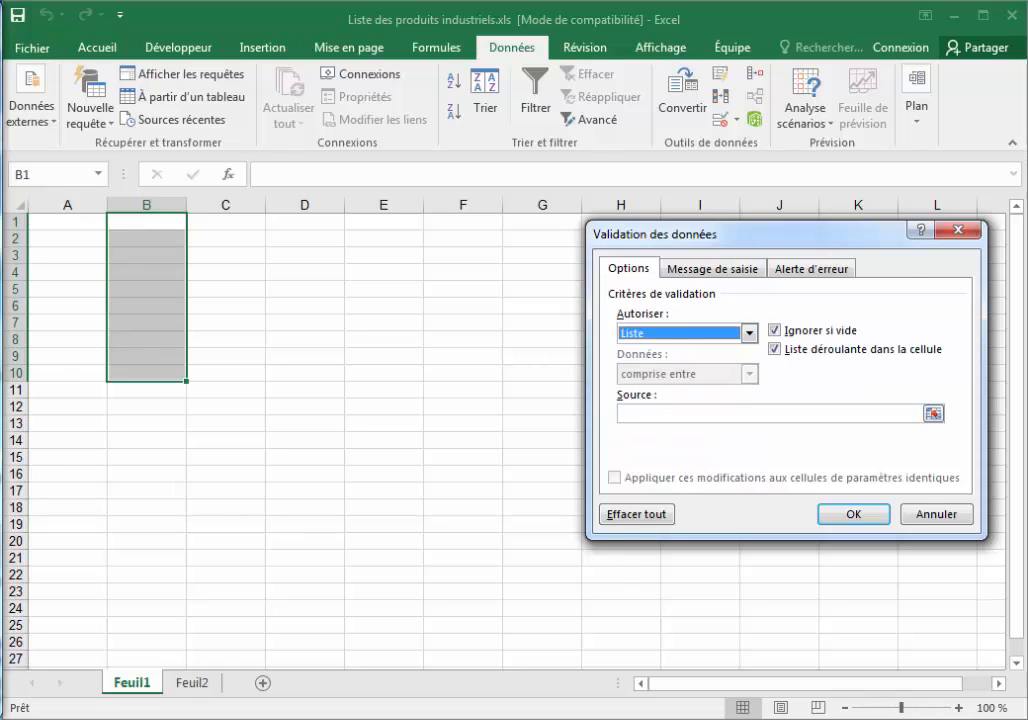
pyautogui.click(1, 558)
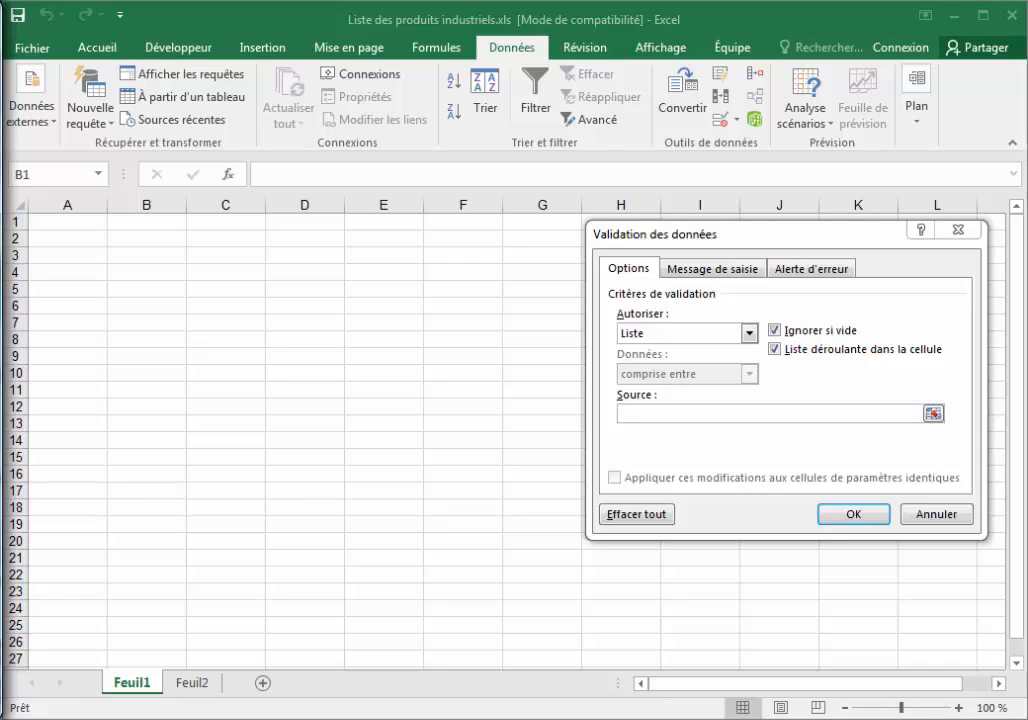
# Enter "Produit A; ProduitB; Produit C; Produit D" as the list source and apply the validation.
pyautogui.click(688, 413)
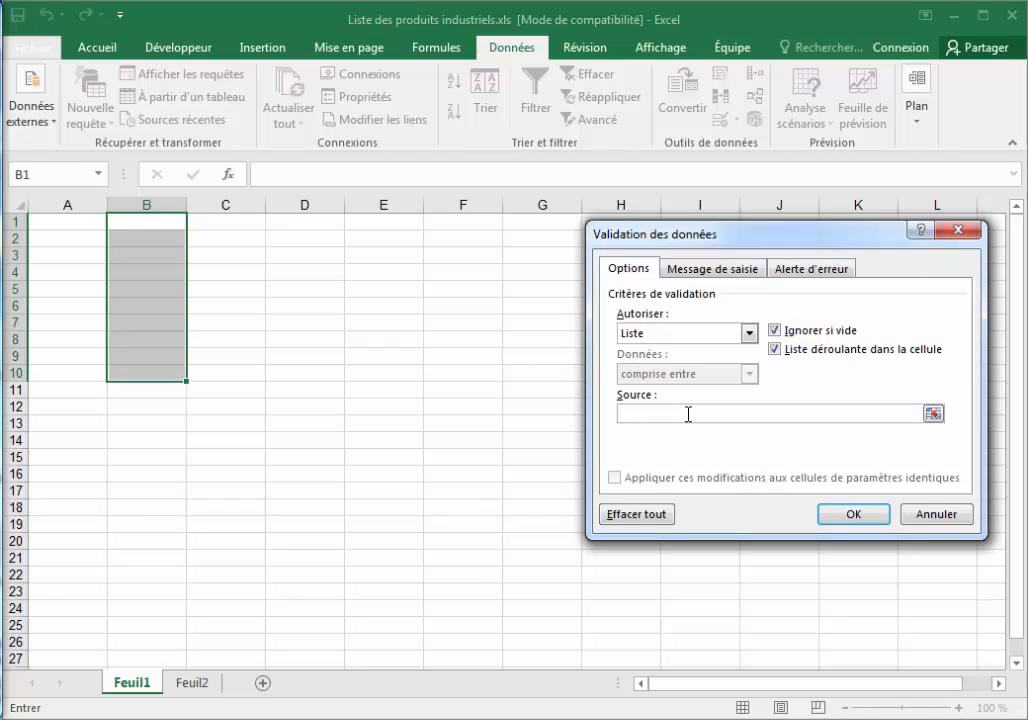
pyautogui.write('Produit A; Prod')
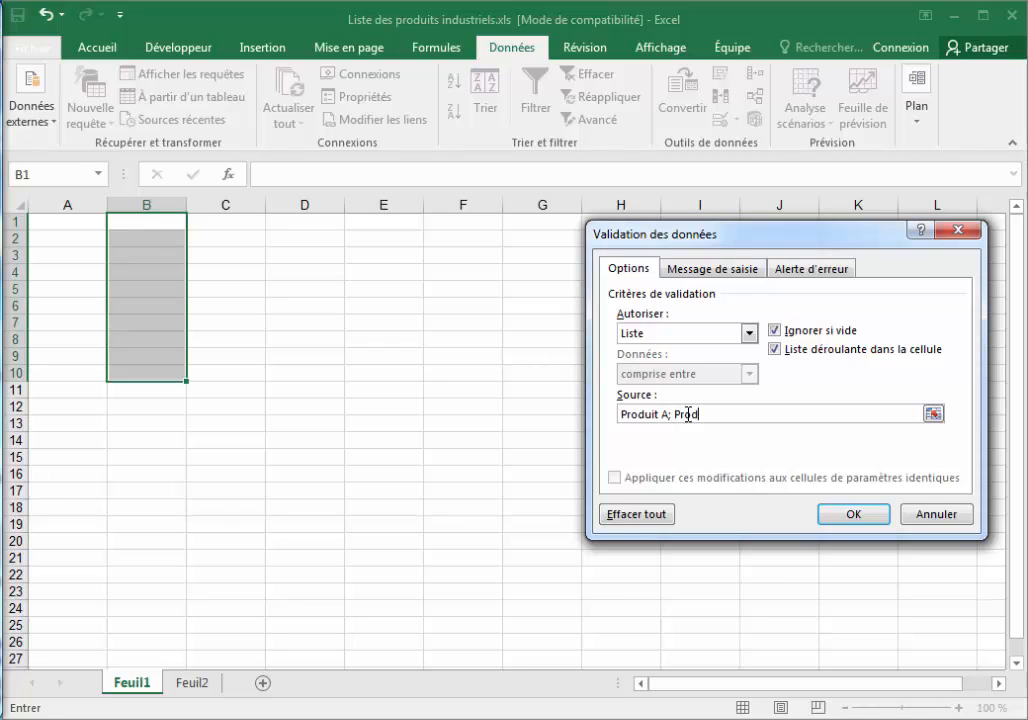
pyautogui.write('uitB')
pyautogui.press('BackSpace')
pyautogui.write('; Produit C; Prod')
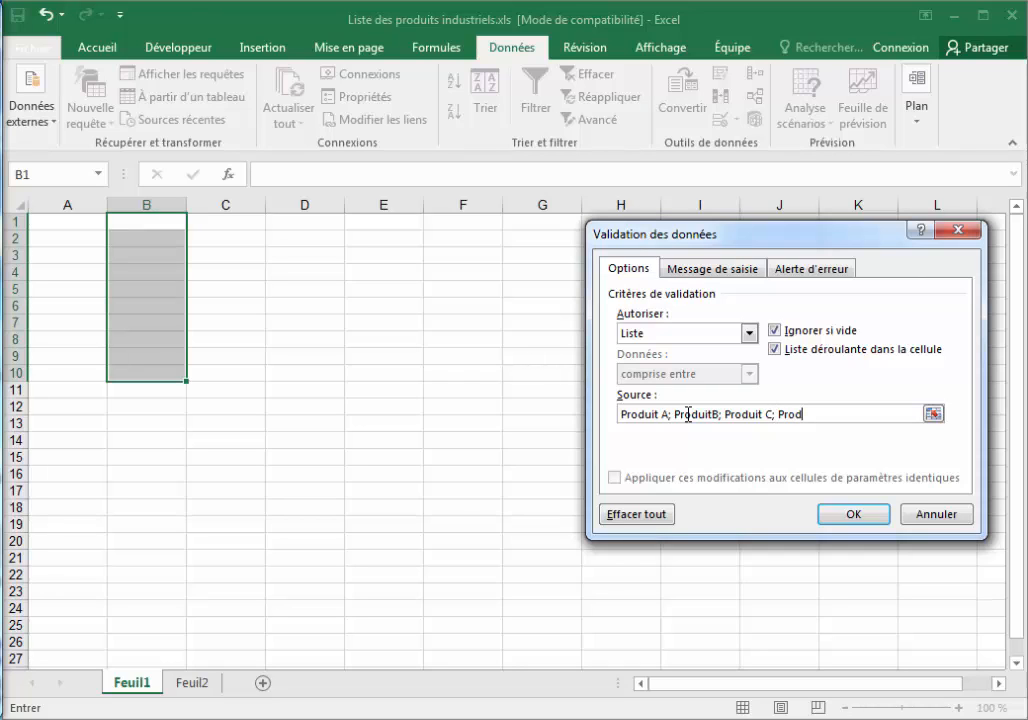
pyautogui.write('uit D')
pyautogui.click(866, 524)
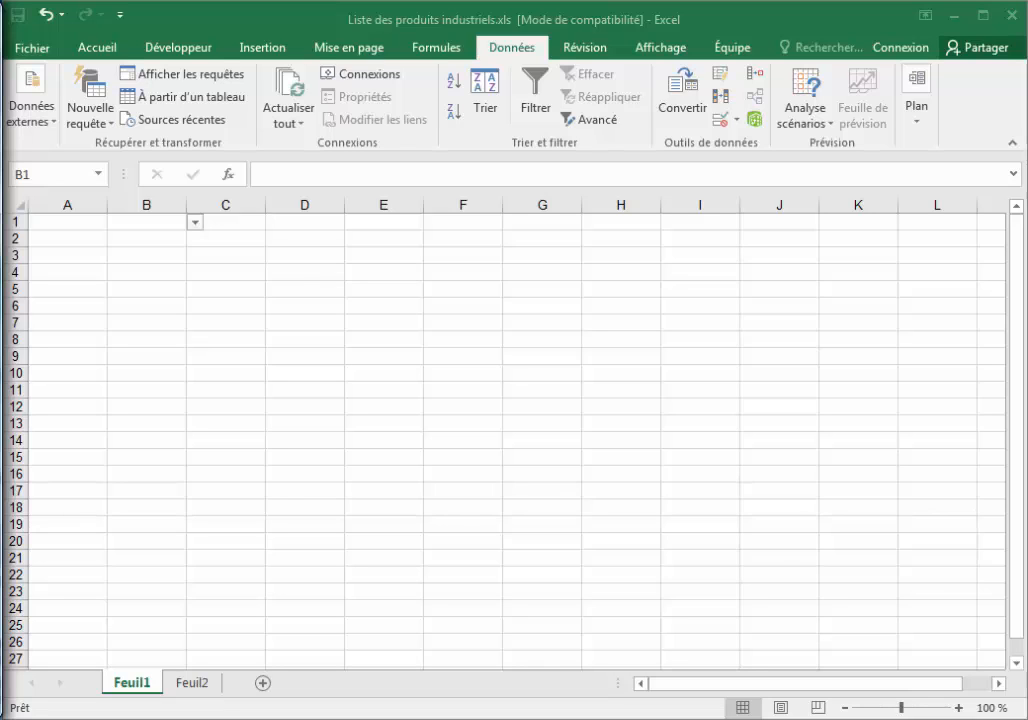
# Check the drop-down choices in cell B1 and choose Produit C from the list in cell B2.
pyautogui.click(165, 223)
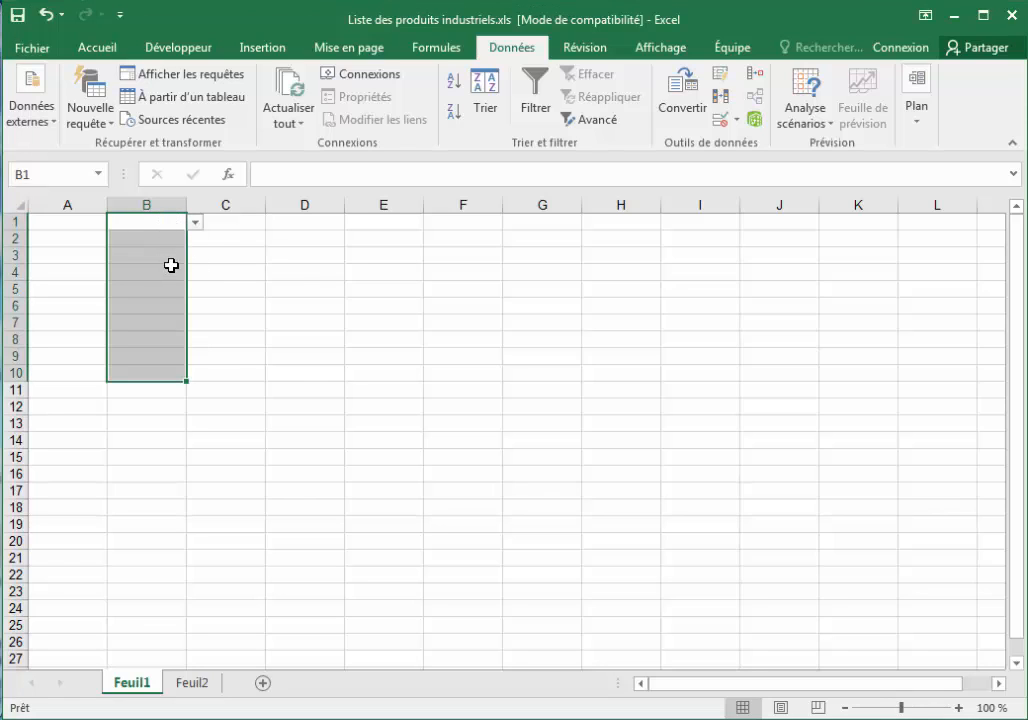
pyautogui.click(195, 222)
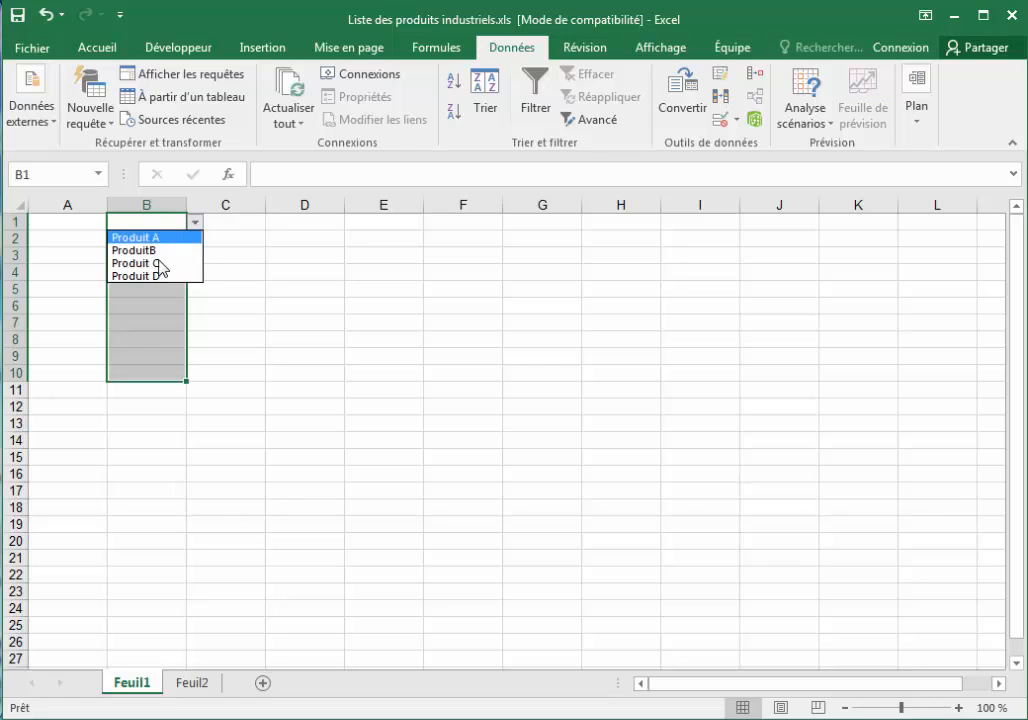
pyautogui.click(232, 256)
pyautogui.click(171, 238)
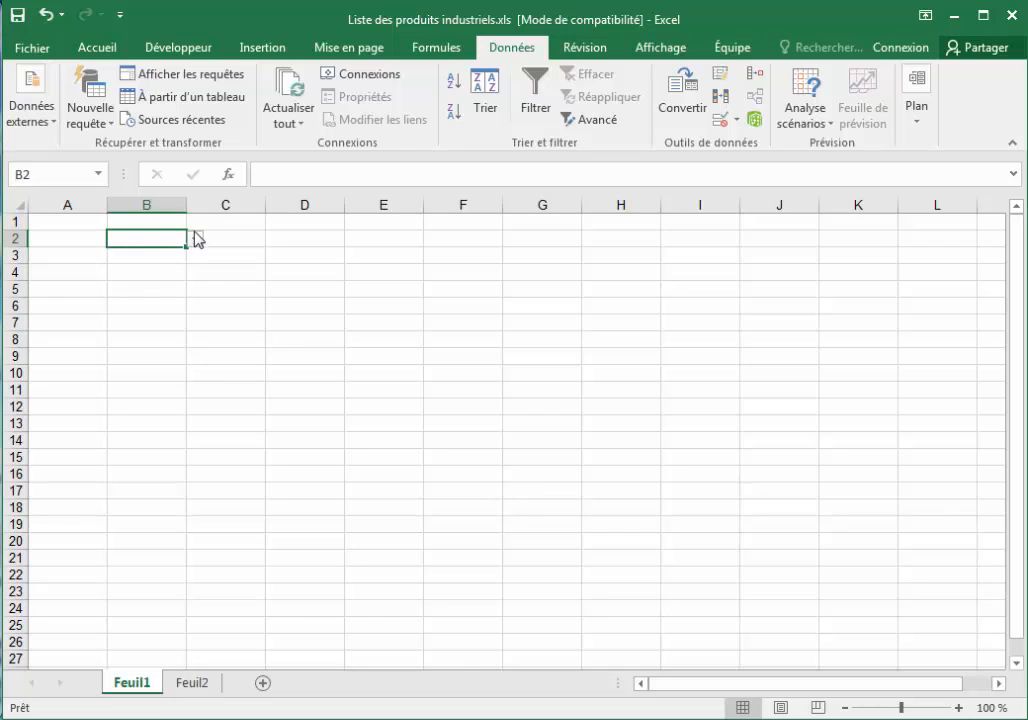
pyautogui.click(195, 238)
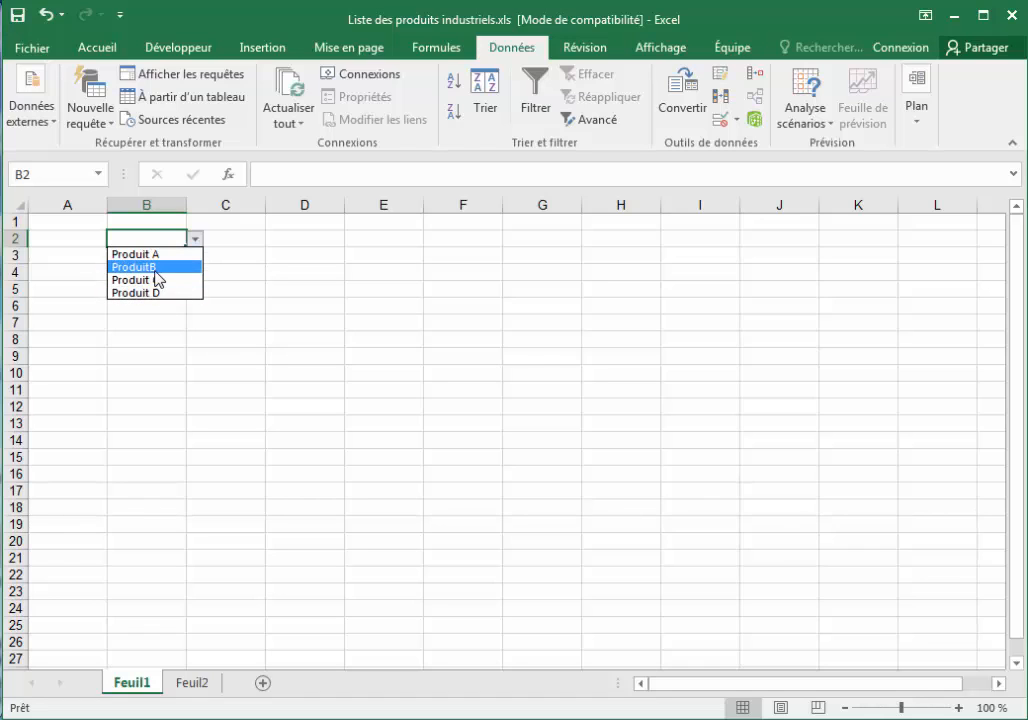
pyautogui.press('Escape')
pyautogui.click(145, 274)
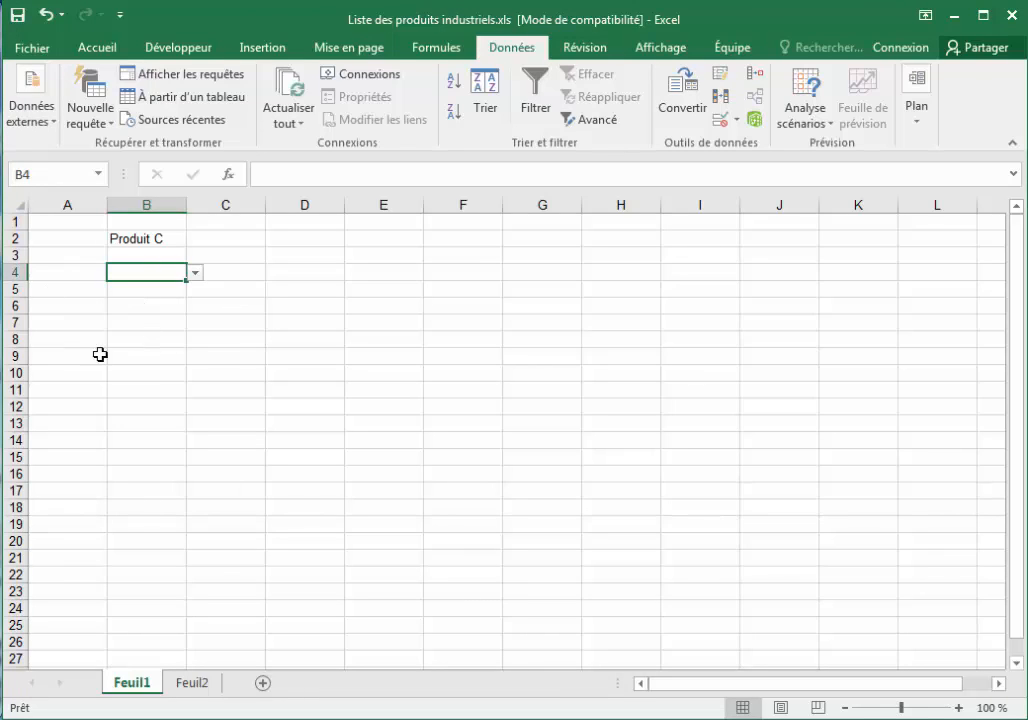
pyautogui.click(156, 253)
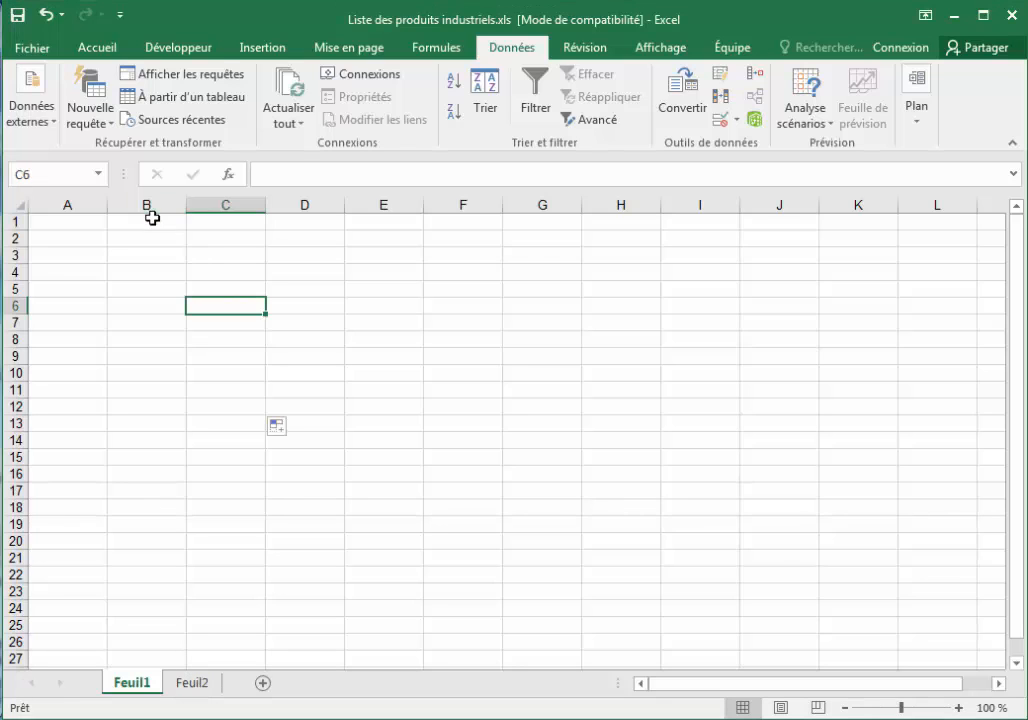
# Open data validation for cells B1:B10 and allow only values from a list (Liste).
pyautogui.moveTo(150, 214); pyautogui.dragTo(145, 375)
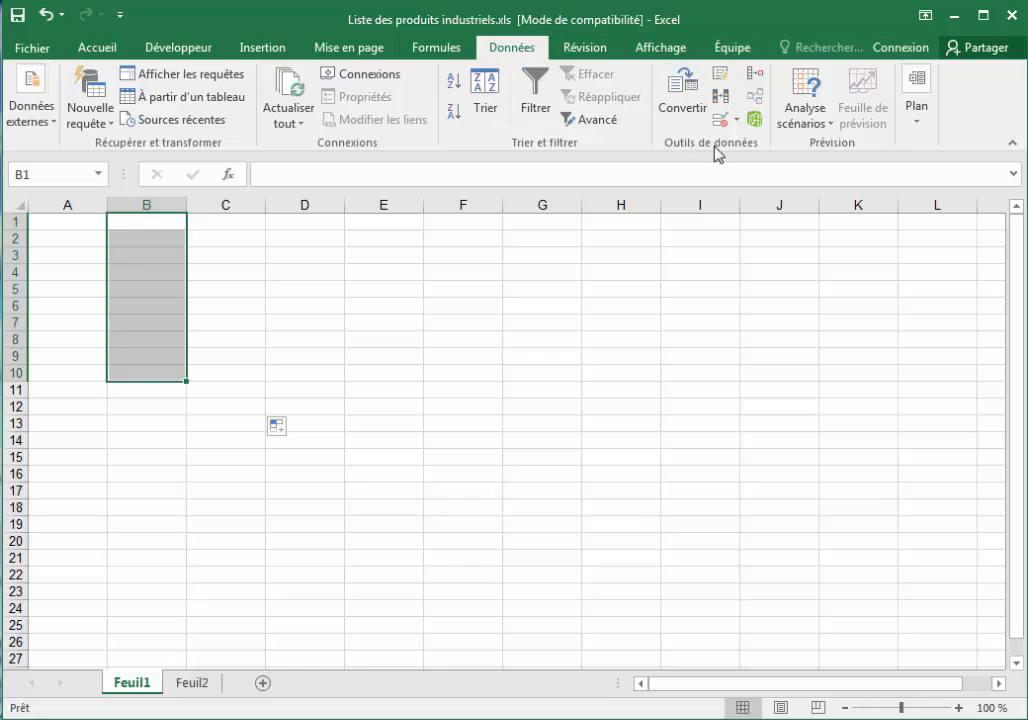
pyautogui.click(736, 120)
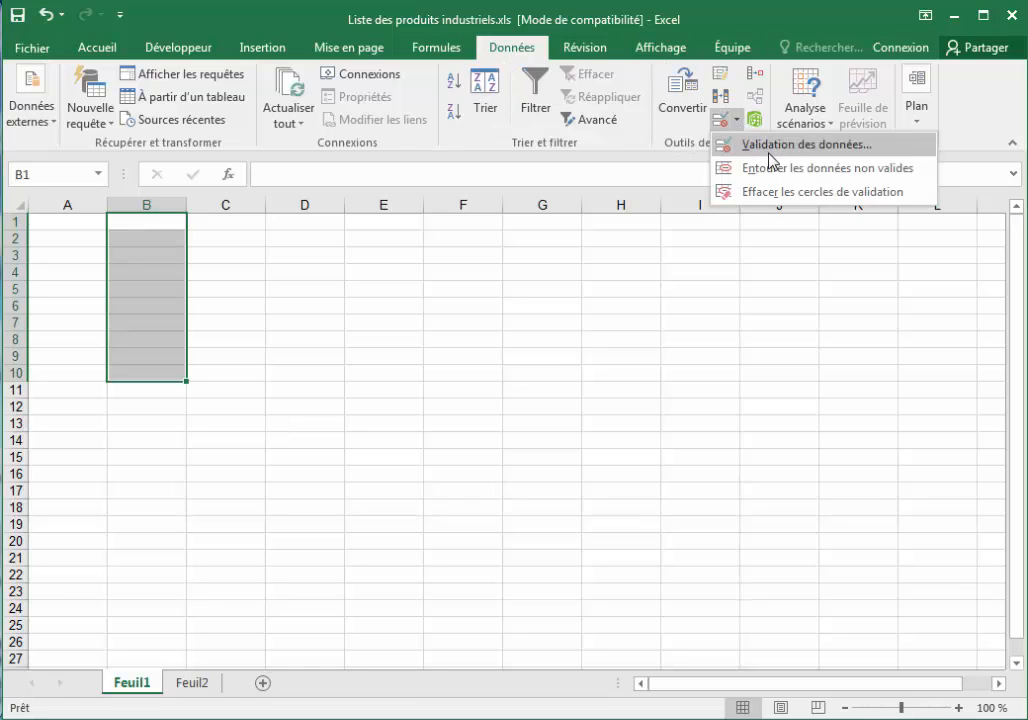
pyautogui.click(770, 148)
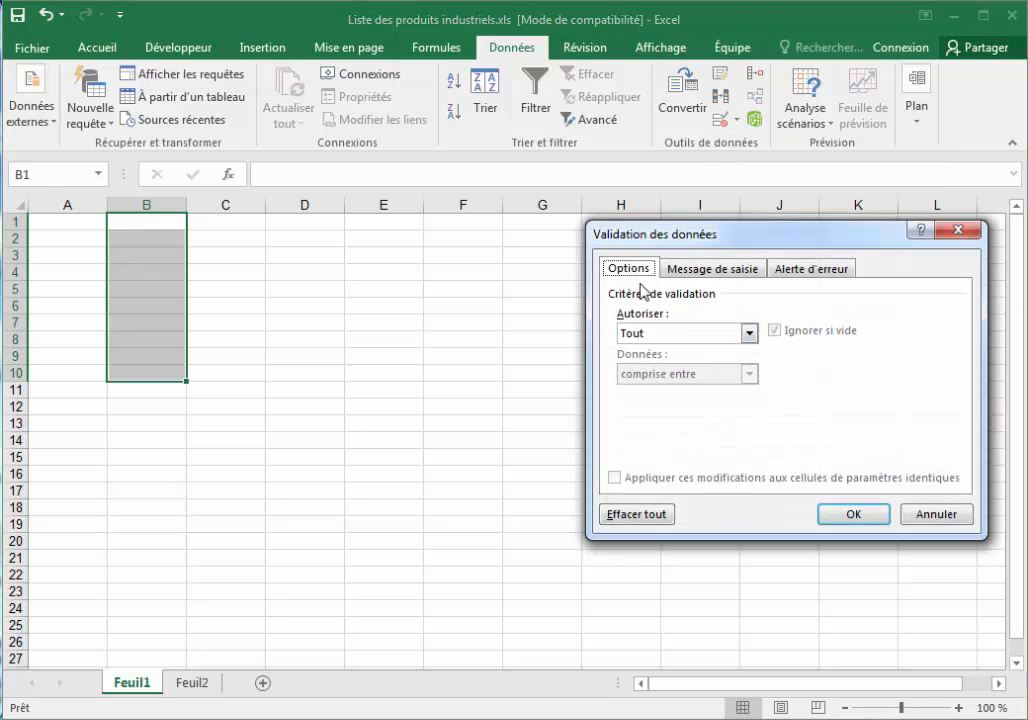
pyautogui.click(748, 333)
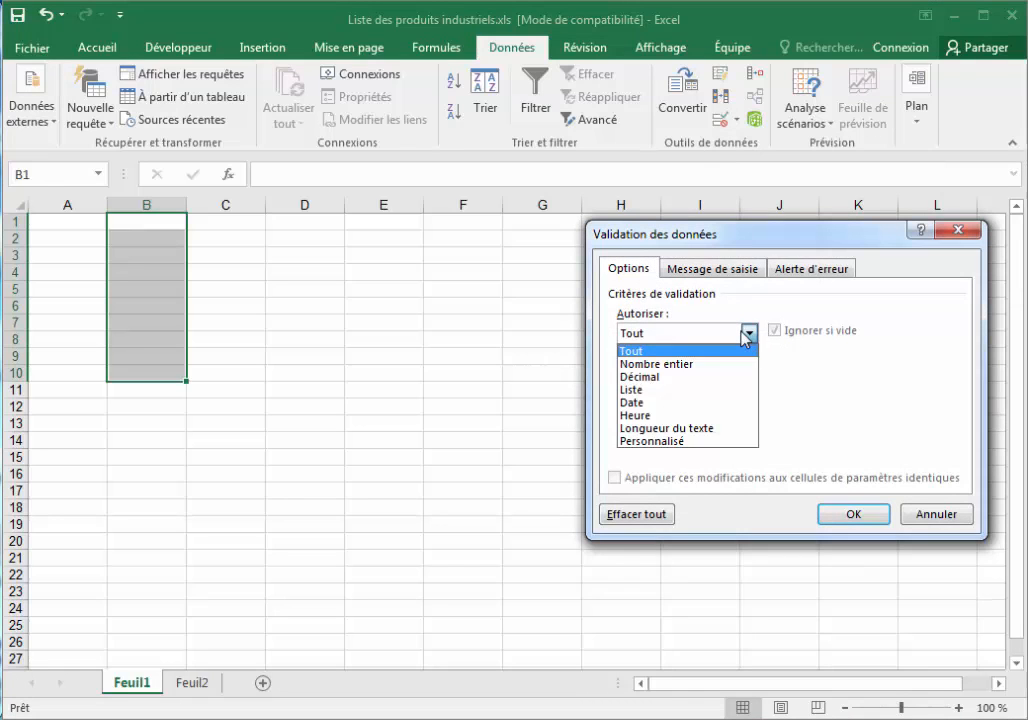
pyautogui.click(641, 390)
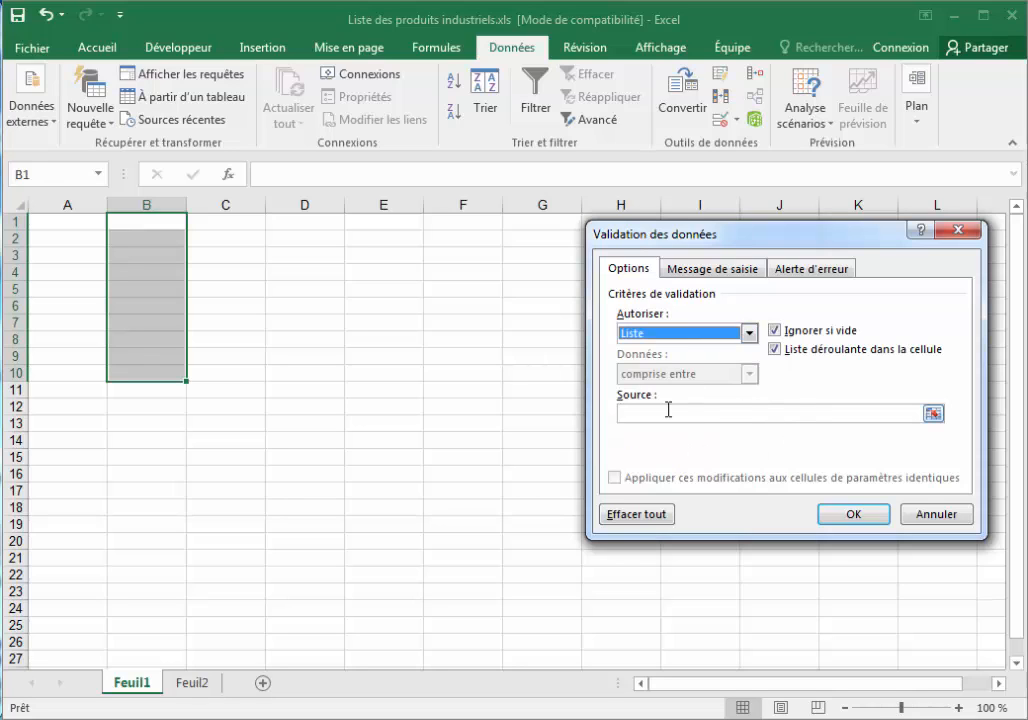
# Set the list source to the product range =Feuil2!$B$3:$B$3482 and apply the validation.
pyautogui.click(933, 413)
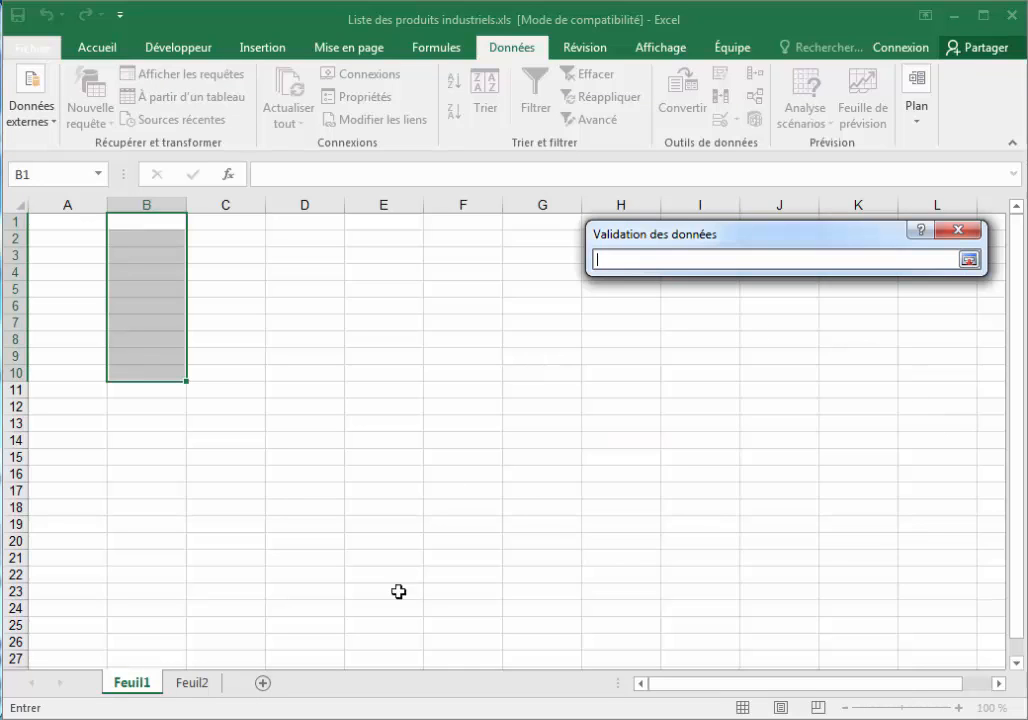
pyautogui.click(203, 686)
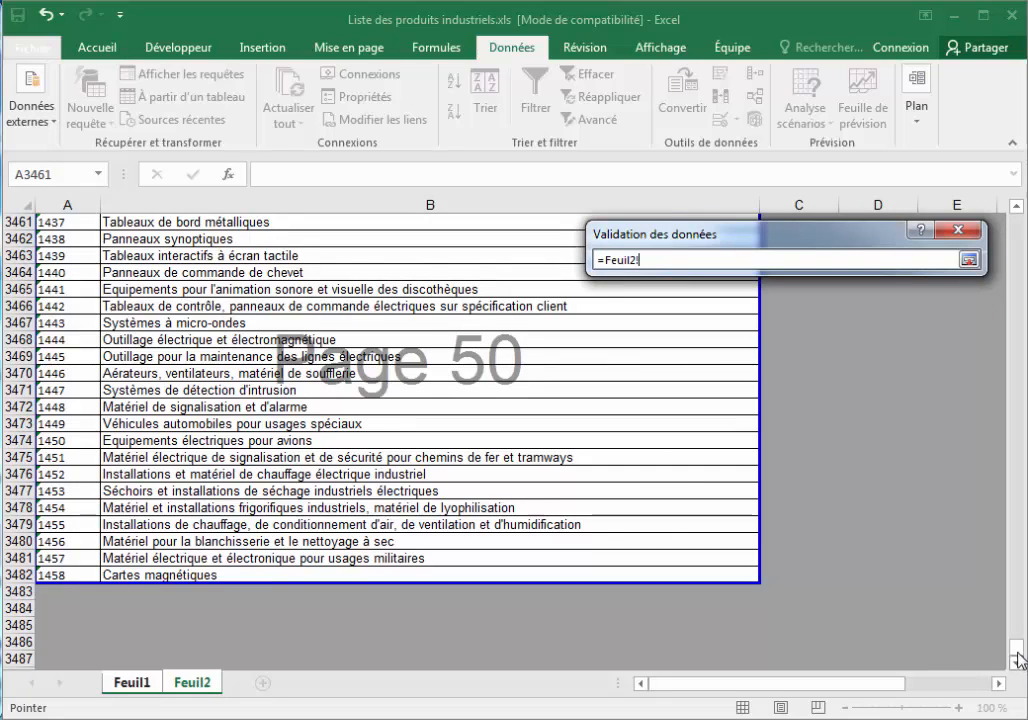
pyautogui.moveTo(1016, 648); pyautogui.dragTo(1016, 175)
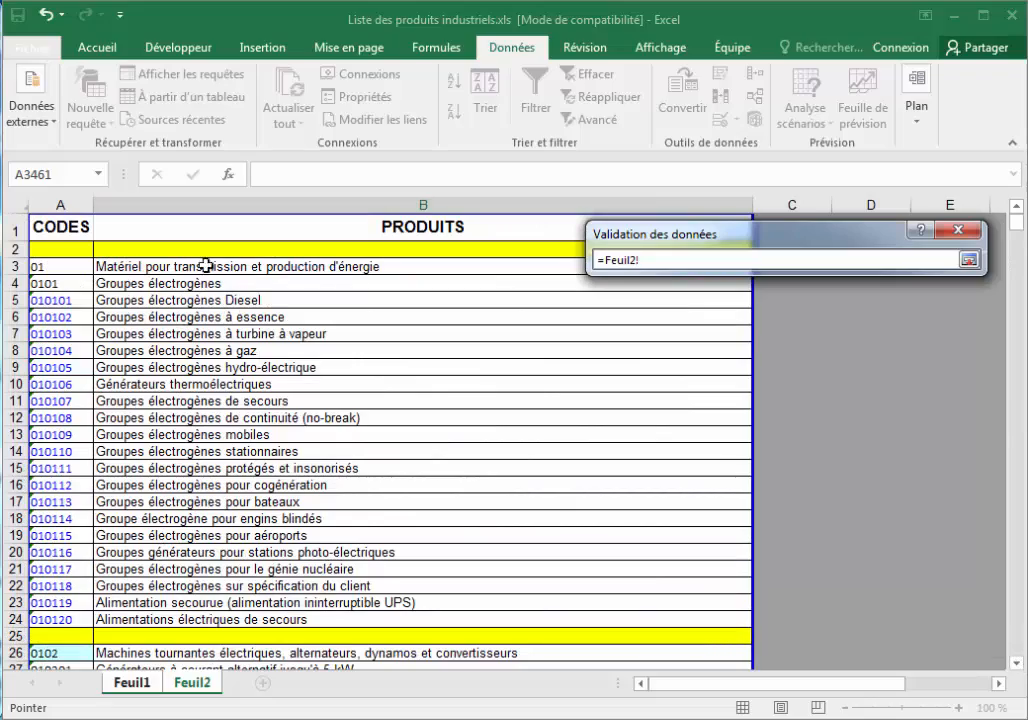
pyautogui.moveTo(204, 265); pyautogui.dragTo(151, 608)
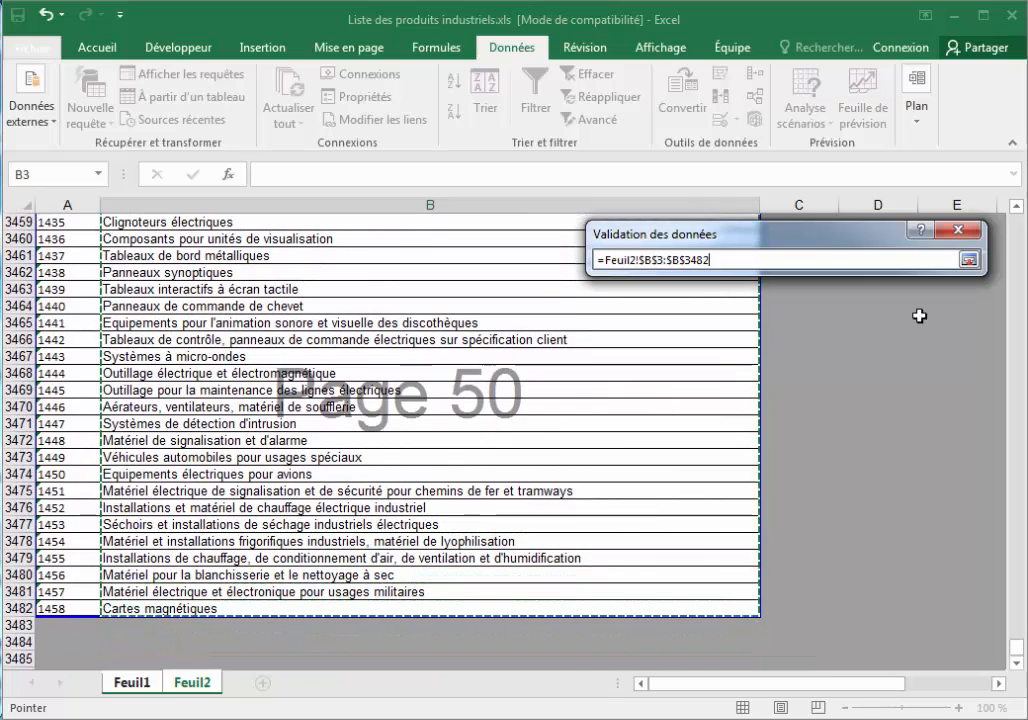
pyautogui.click(969, 261)
pyautogui.click(857, 515)
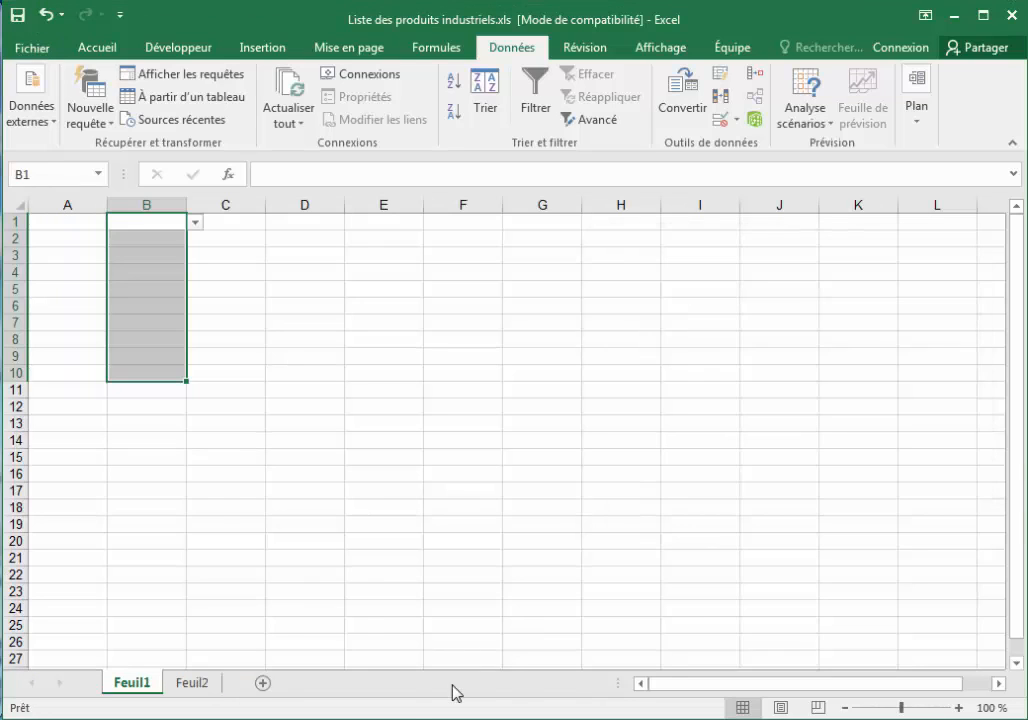
# Widen column B on Feuil1 so that long product names fit.
pyautogui.click(271, 390)
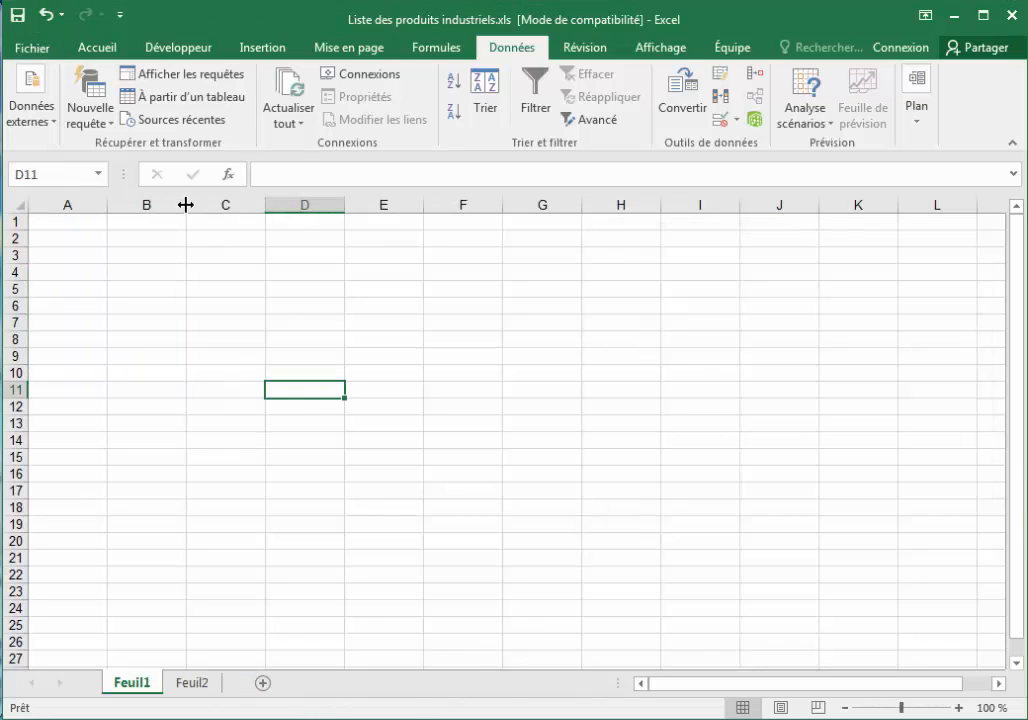
pyautogui.moveTo(186, 204); pyautogui.dragTo(459, 264)
# Browse the product choices in the drop-down list of cell B1 without choosing one.
pyautogui.click(283, 225)
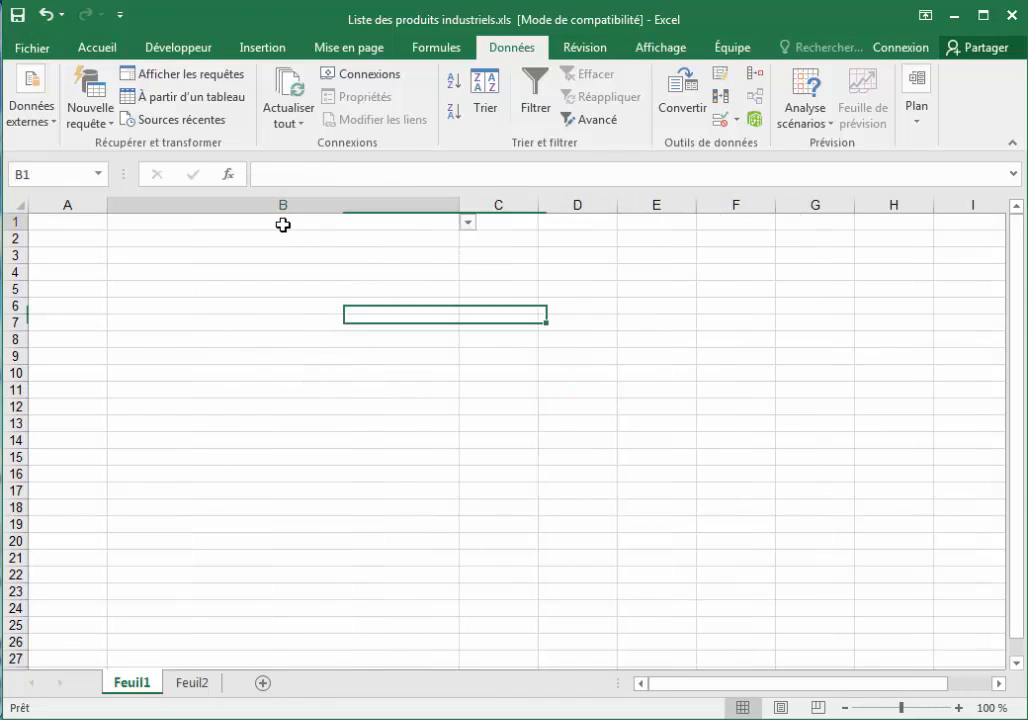
pyautogui.click(467, 223)
pyautogui.press('Down')
pyautogui.press('Down')
pyautogui.press('Down')
pyautogui.press('Down')
pyautogui.press('Down')
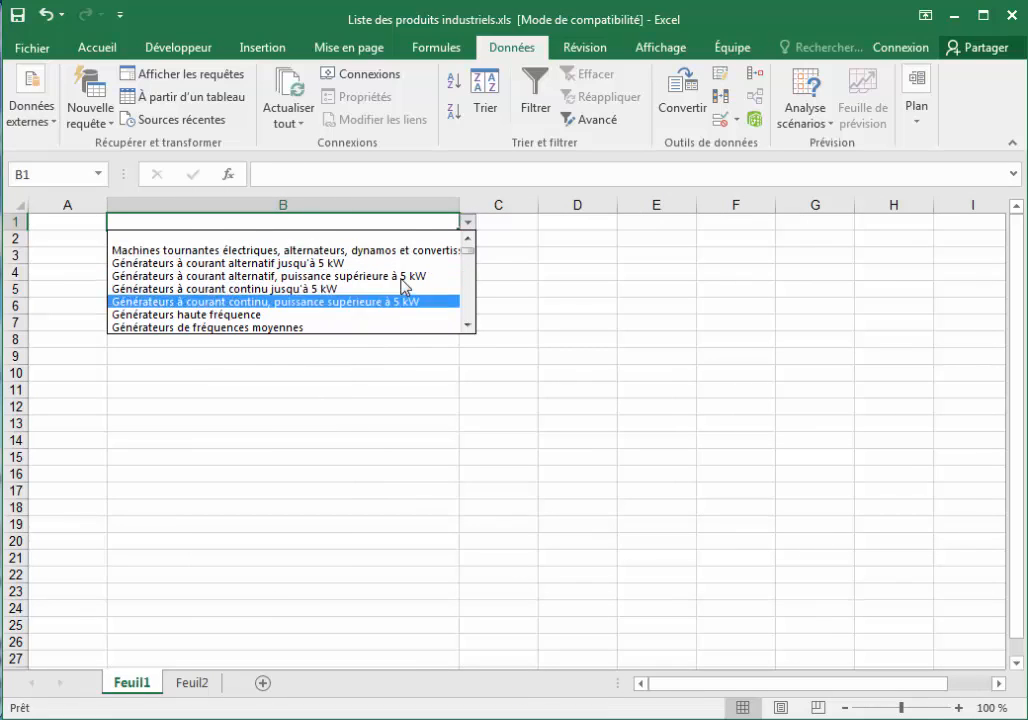
pyautogui.click(467, 326)
pyautogui.click(467, 326)
pyautogui.click(467, 328)
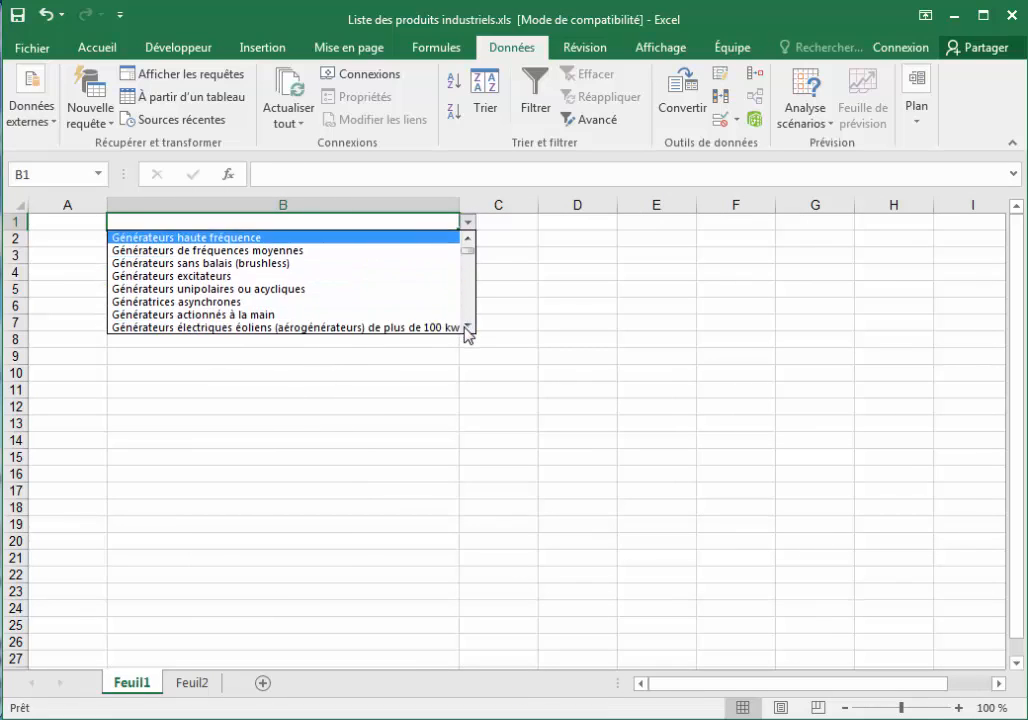
pyautogui.click(216, 454)
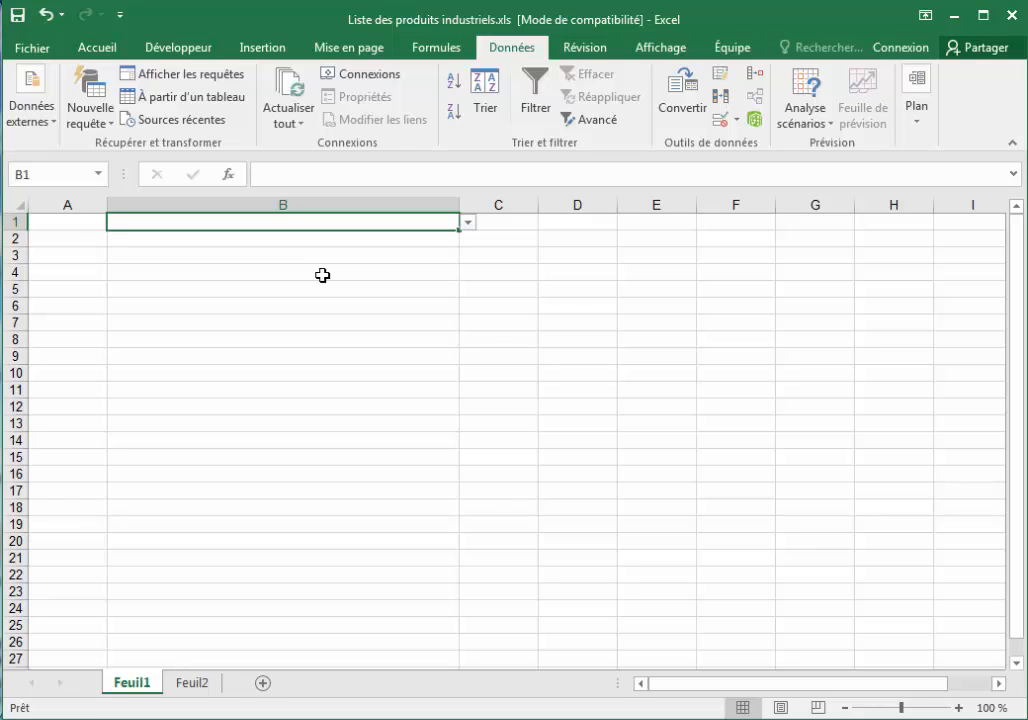
# Check that cells B4, B6 and B9 each offer the drop-down list.
pyautogui.moveTo(322, 275); pyautogui.dragTo(266, 276)
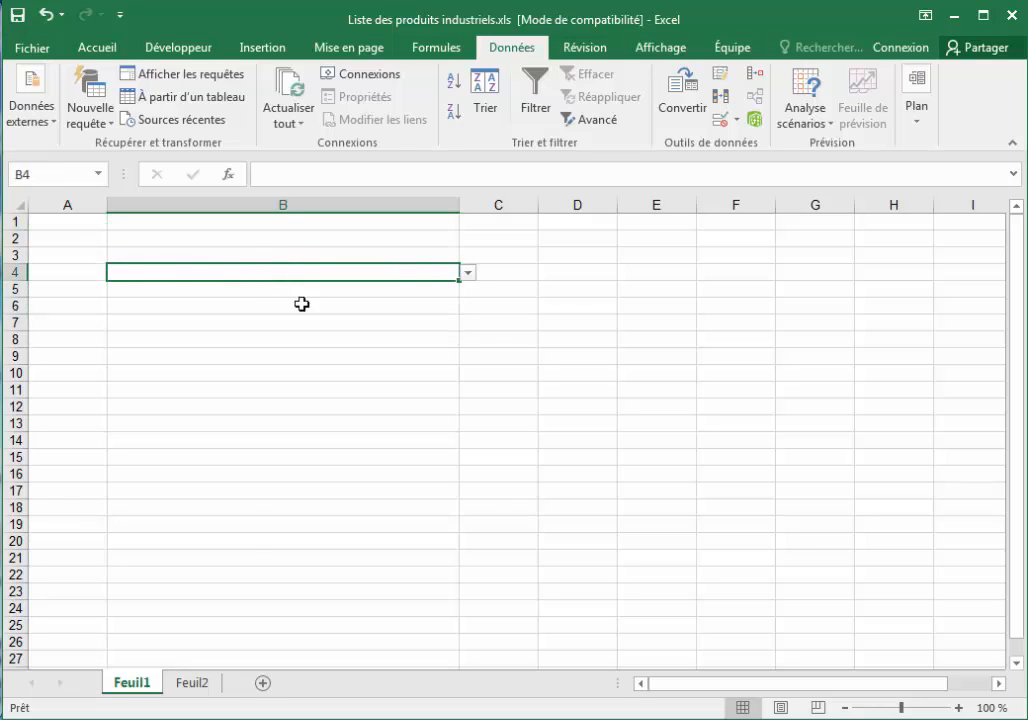
pyautogui.click(365, 307)
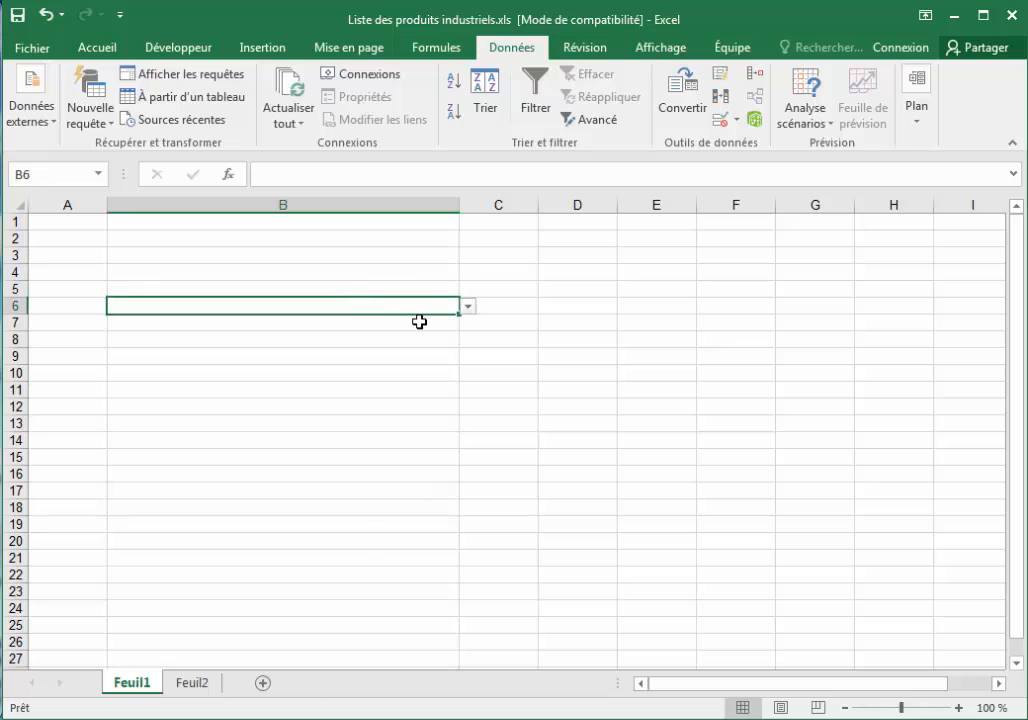
pyautogui.click(423, 355)
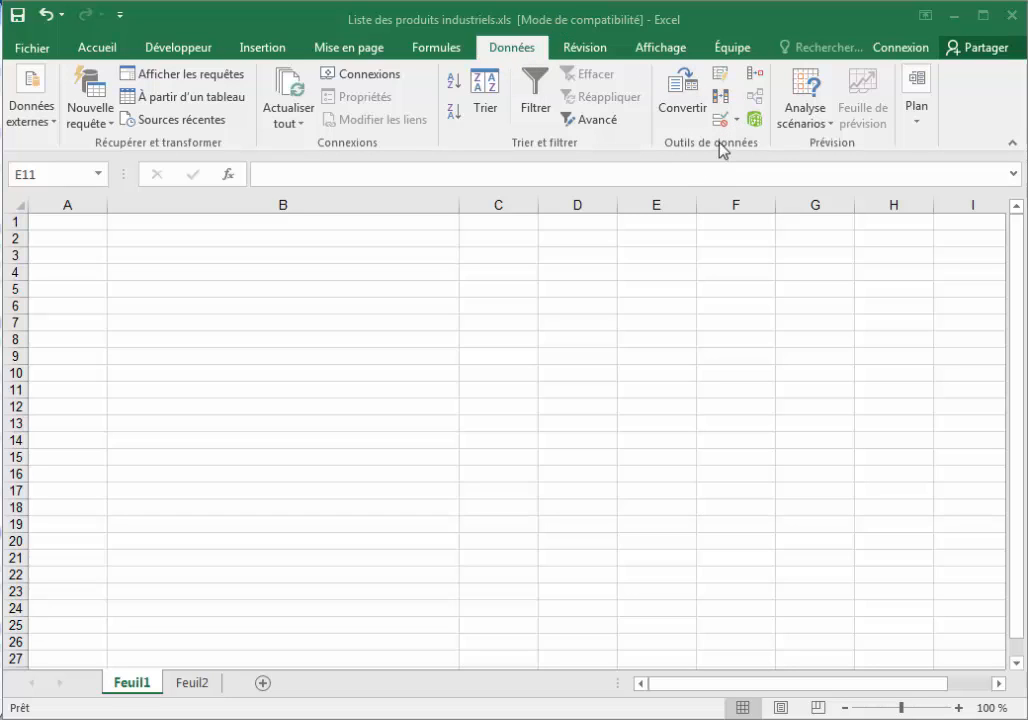
# Review the input message title and text in cell B1's data validation and check the message on cells B2 and B13.
pyautogui.click(416, 220)
pyautogui.click(416, 220)
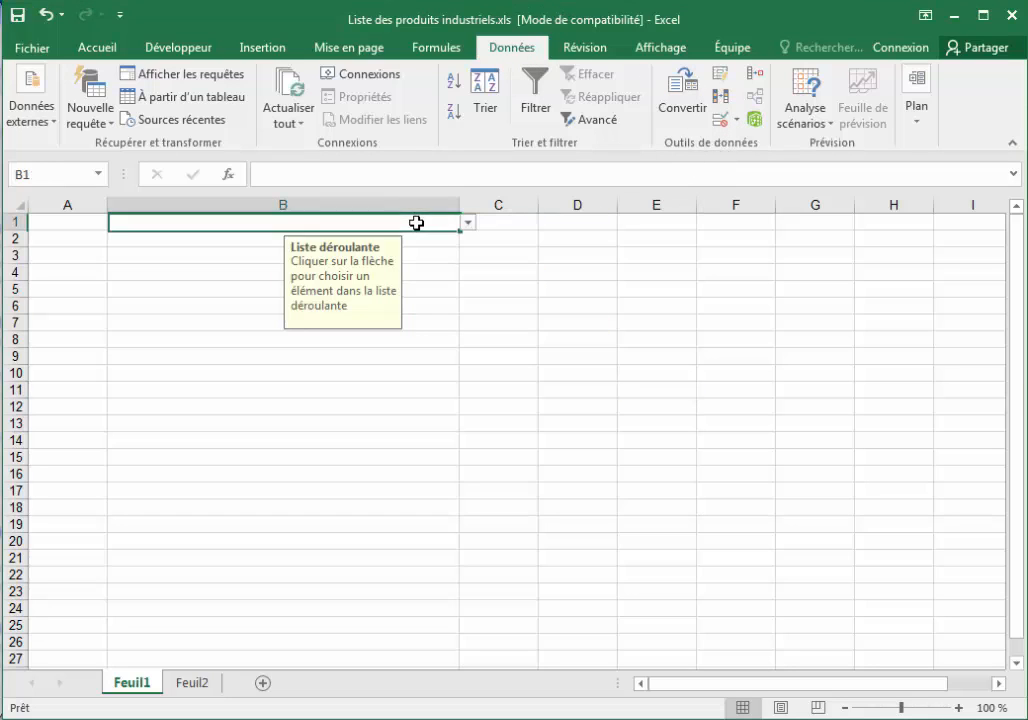
pyautogui.click(736, 119)
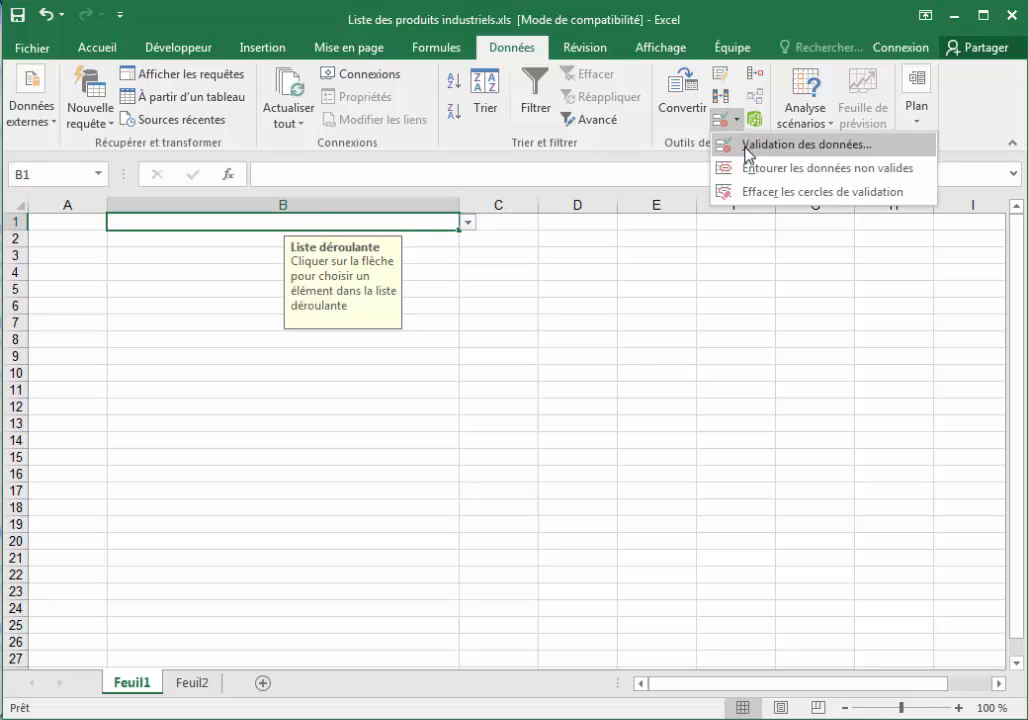
pyautogui.click(745, 150)
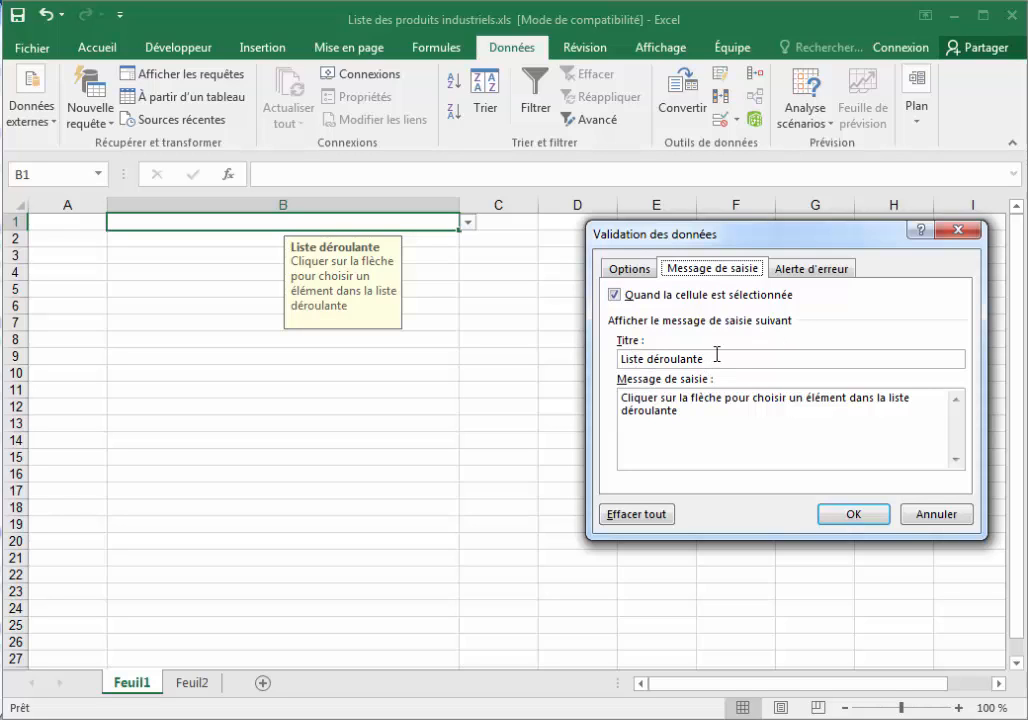
pyautogui.moveTo(711, 360); pyautogui.dragTo(620, 361)
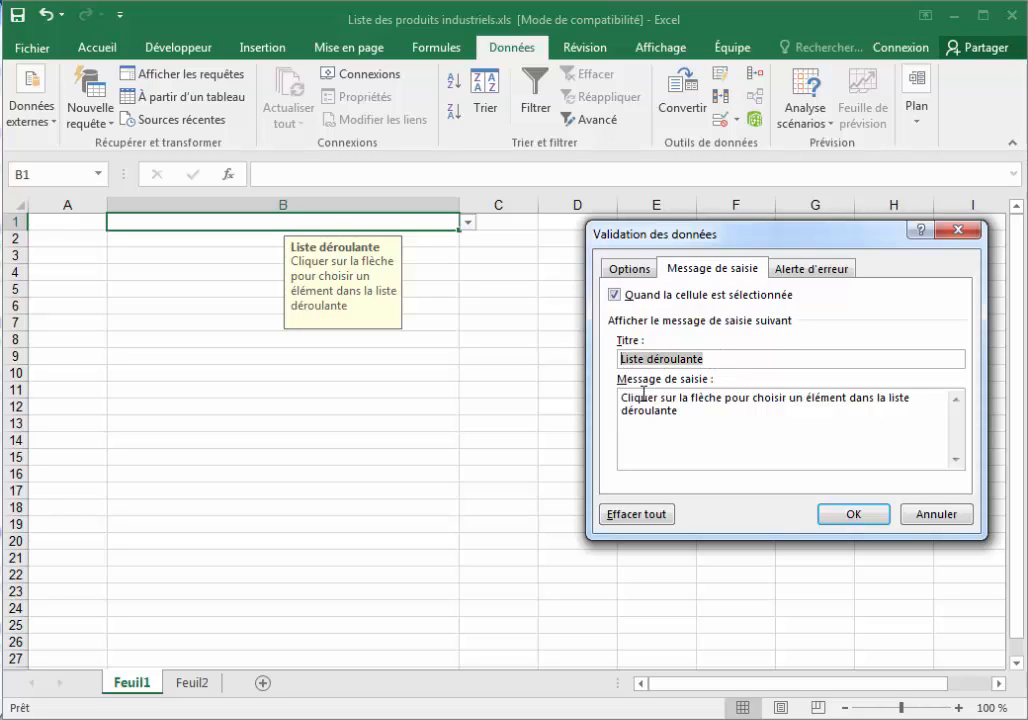
pyautogui.moveTo(687, 415); pyautogui.dragTo(616, 397)
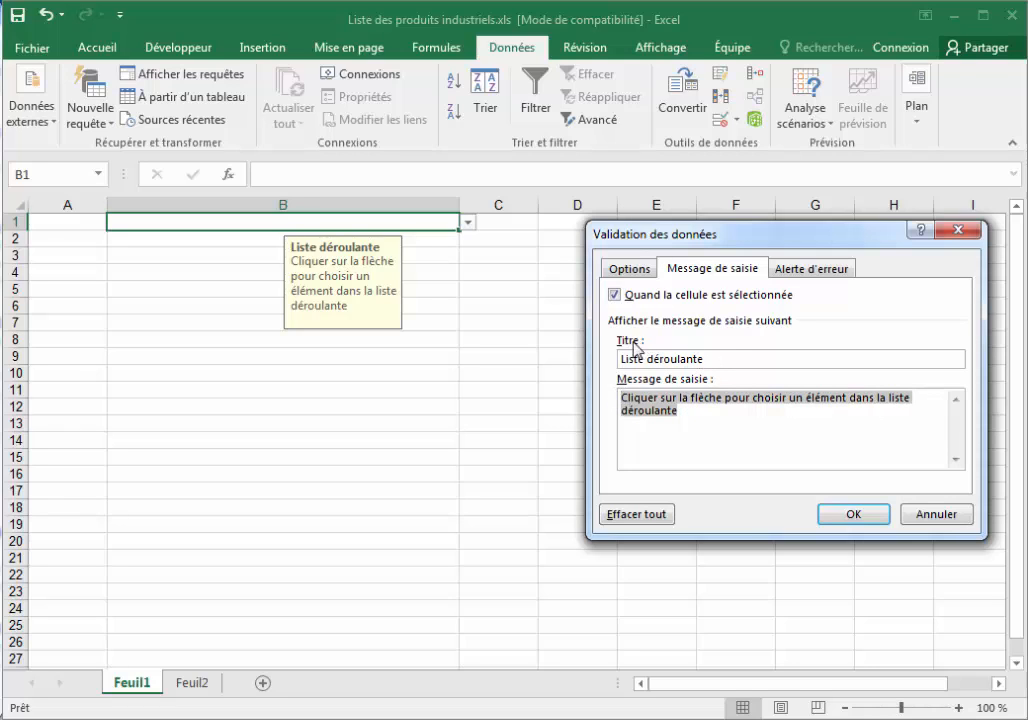
pyautogui.moveTo(730, 355); pyautogui.dragTo(620, 366)
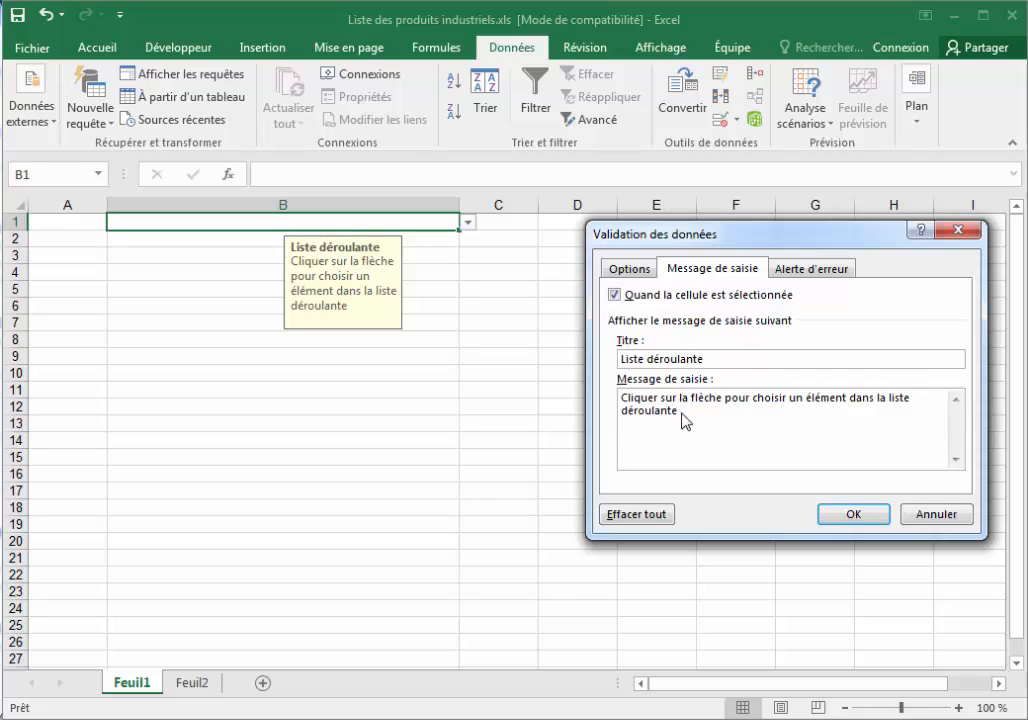
pyautogui.moveTo(684, 416); pyautogui.dragTo(605, 403)
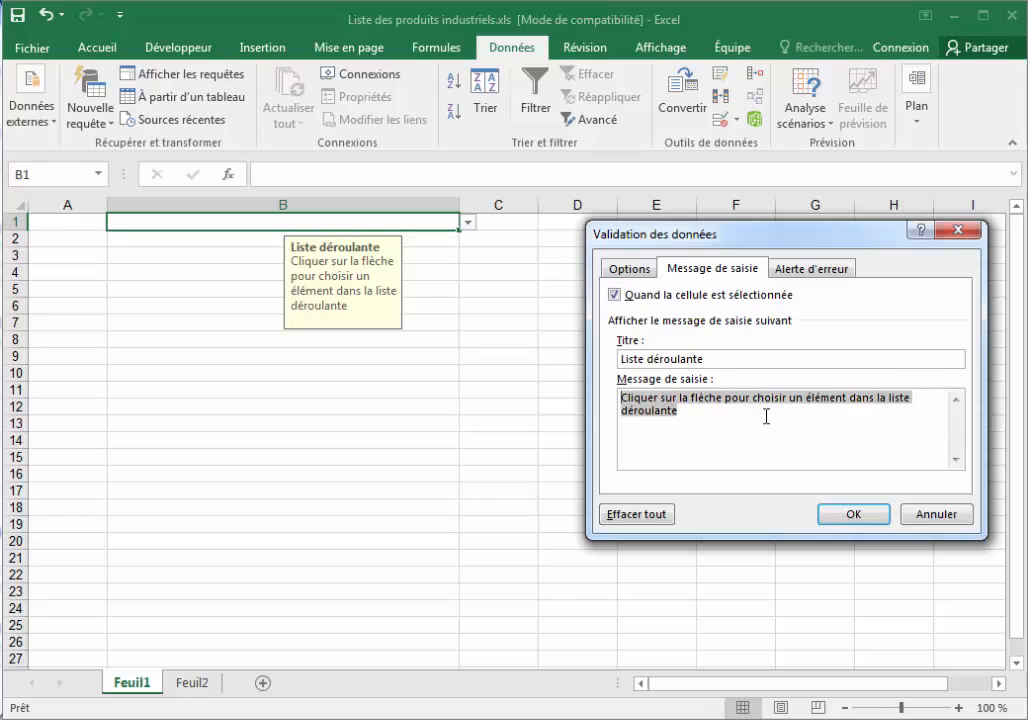
pyautogui.click(855, 513)
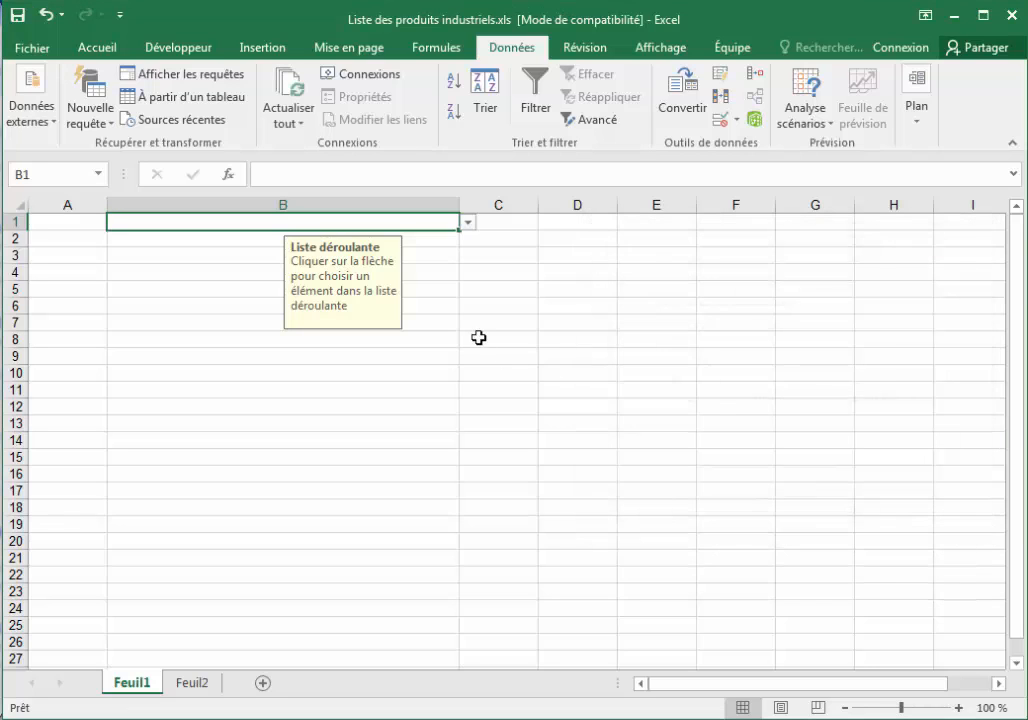
pyautogui.click(433, 241)
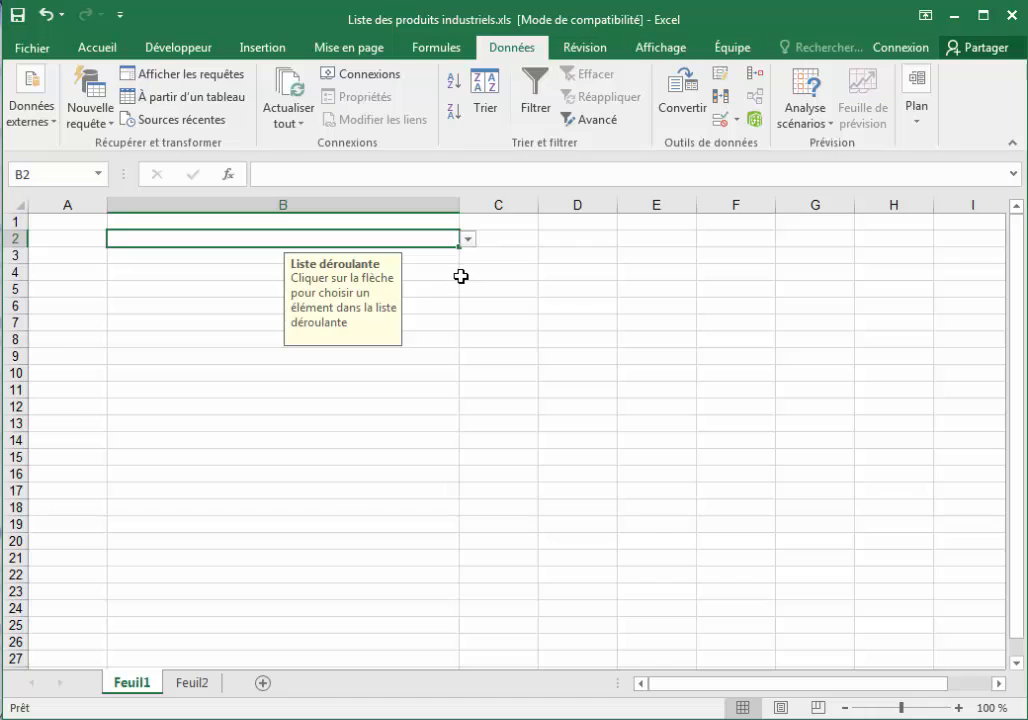
pyautogui.click(445, 423)
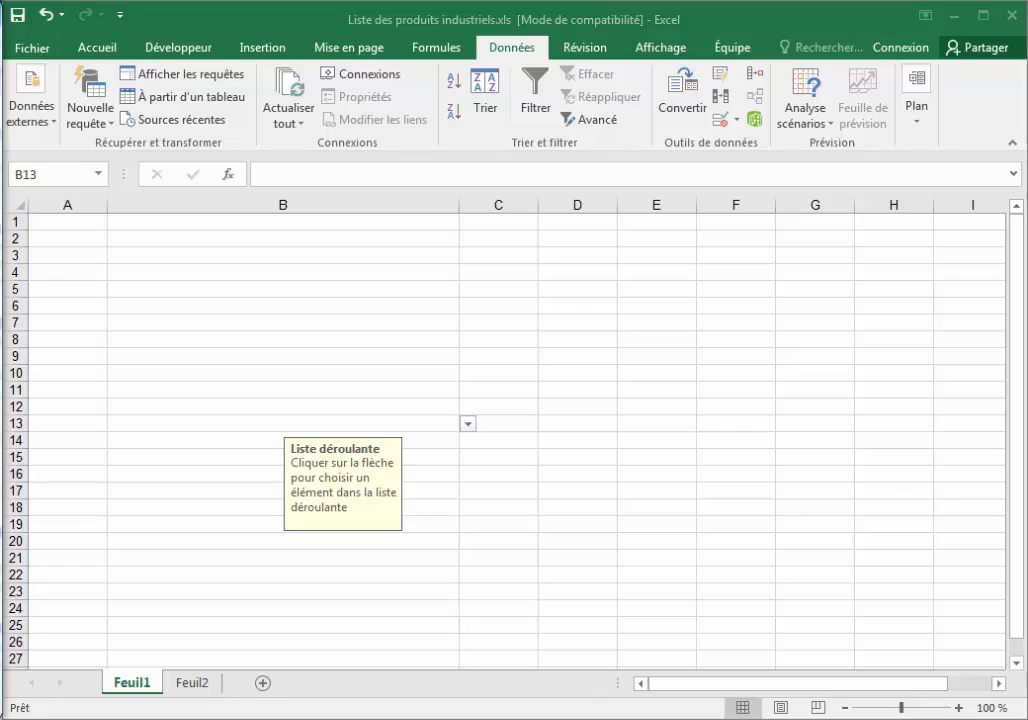
# Open the data validation of cell B1 and enable the error alert for invalid entries.
pyautogui.click(396, 227)
pyautogui.click(396, 227)
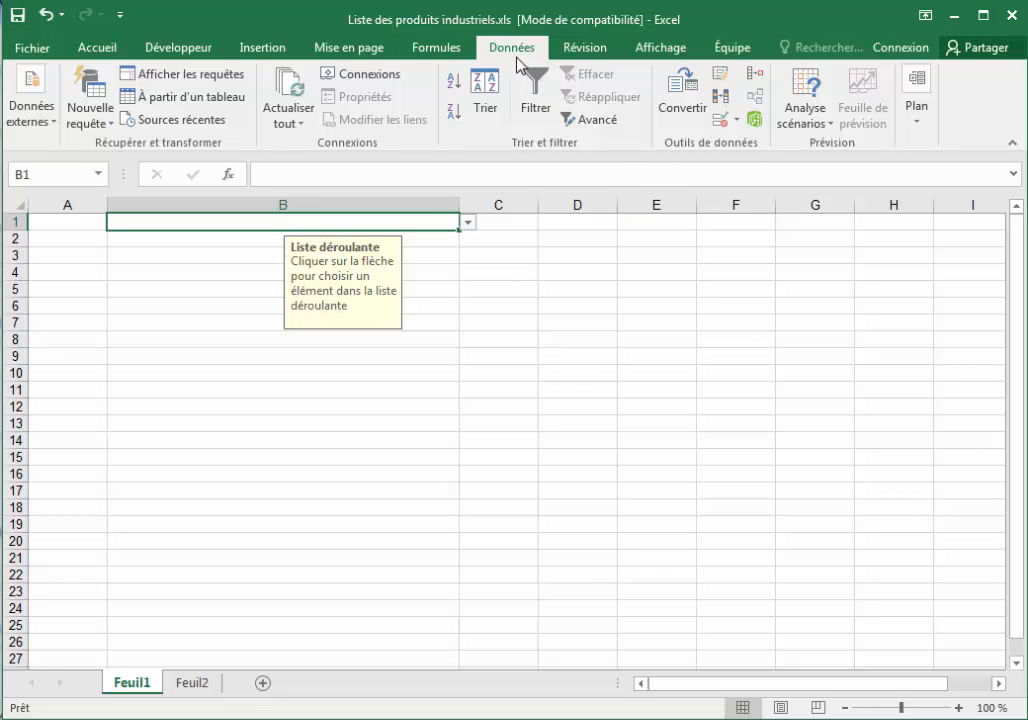
pyautogui.click(735, 120)
pyautogui.click(752, 148)
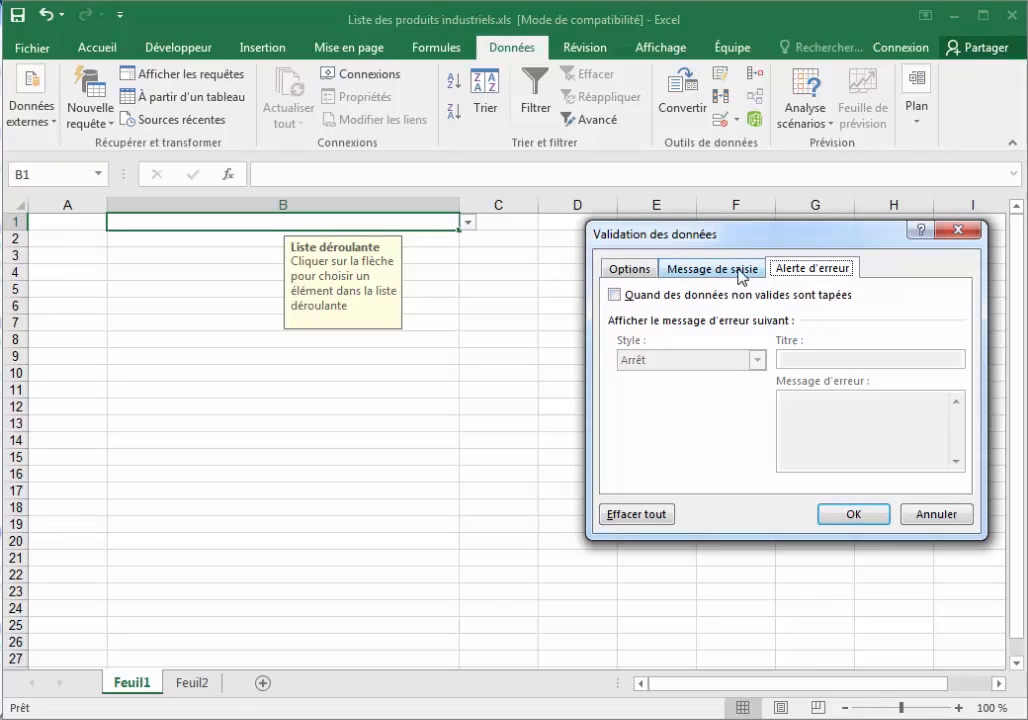
pyautogui.click(613, 296)
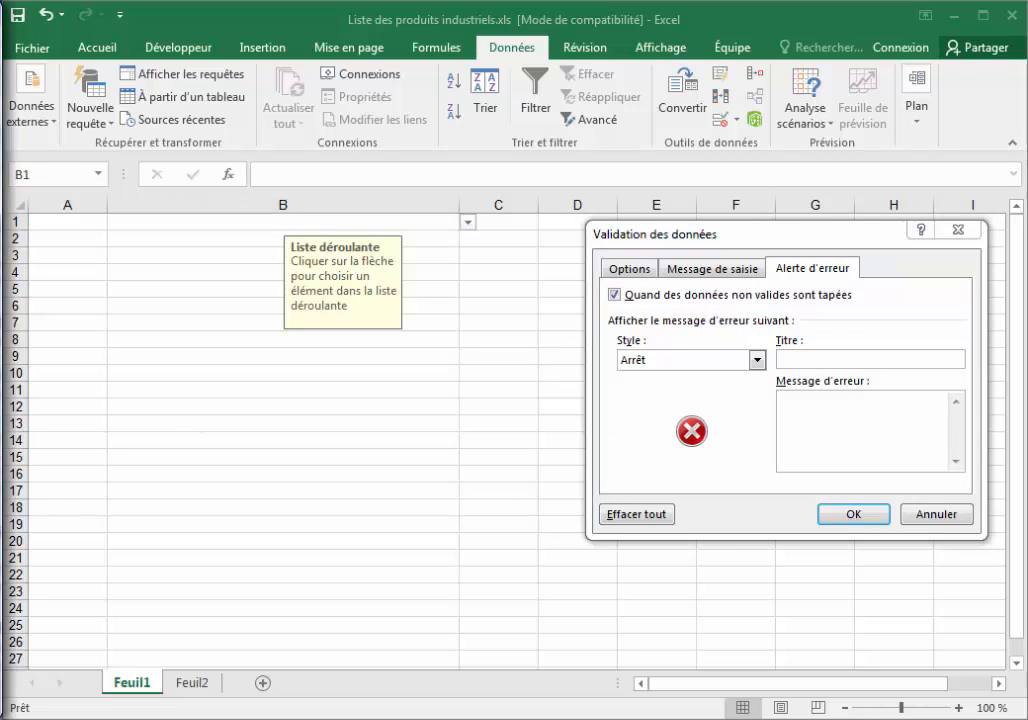
# Try the error alert styles Avertissement and Informations.
pyautogui.click(757, 360)
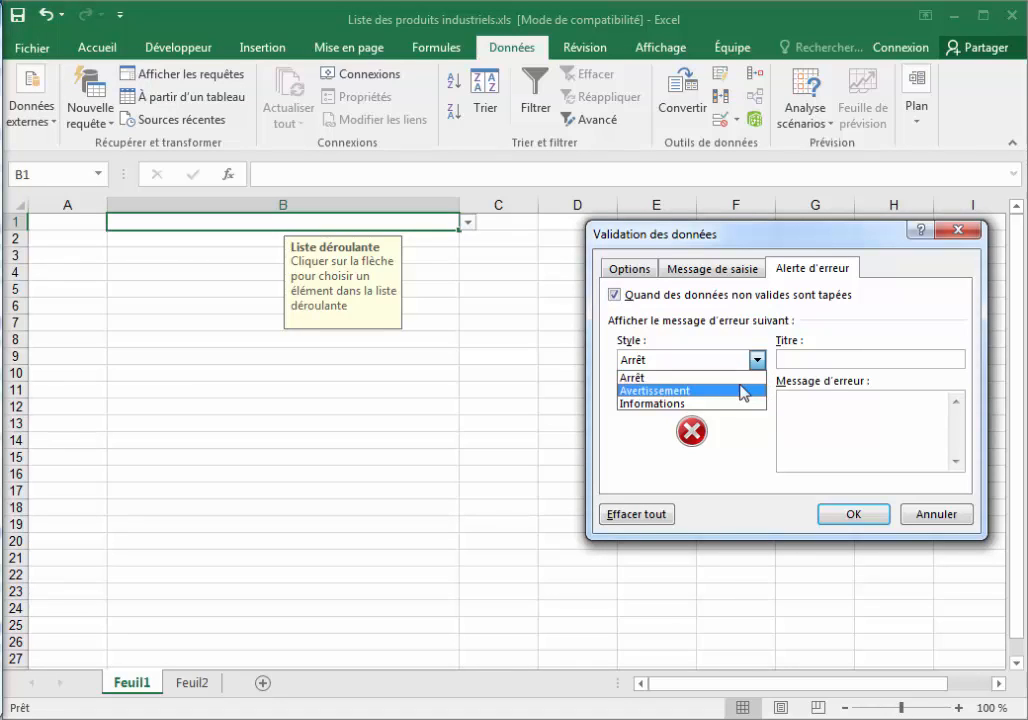
pyautogui.click(724, 391)
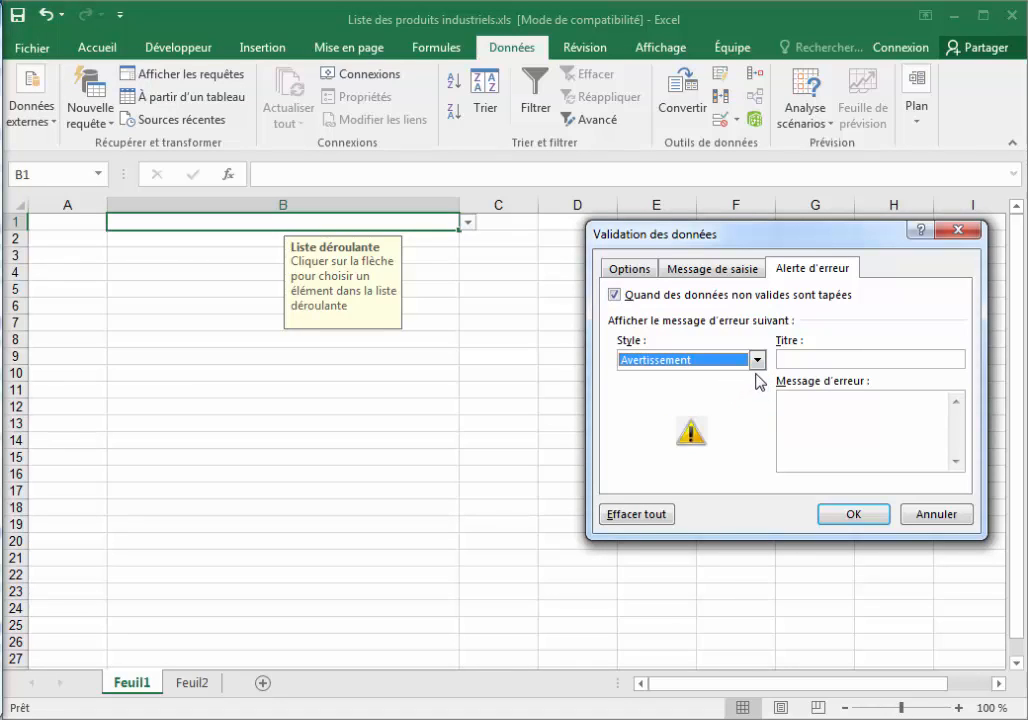
pyautogui.click(760, 361)
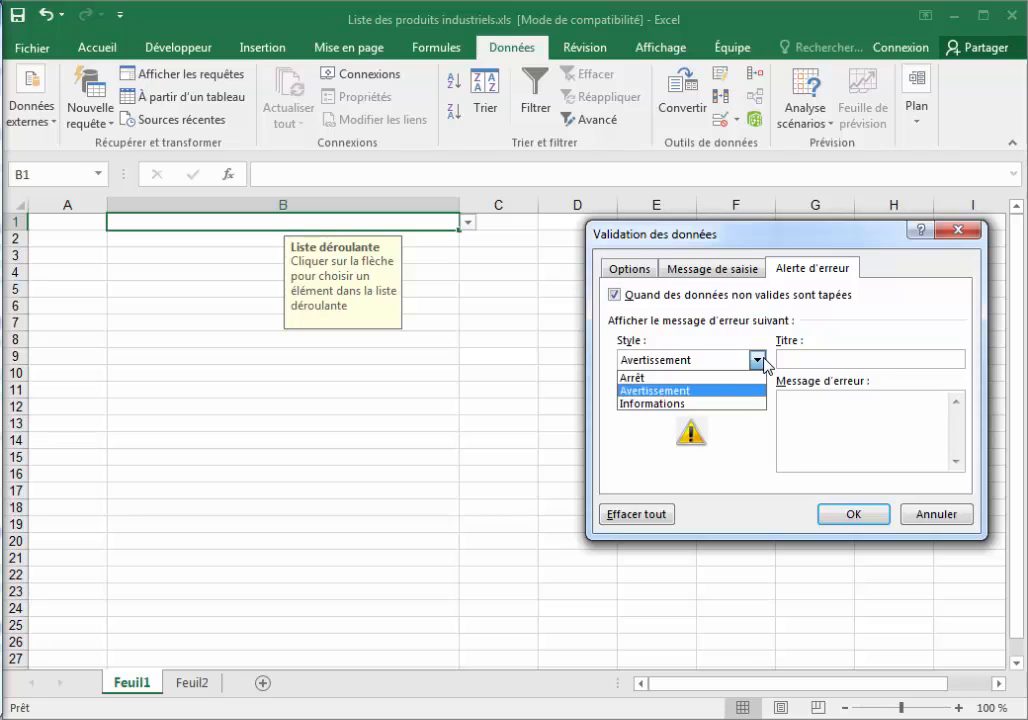
pyautogui.click(737, 404)
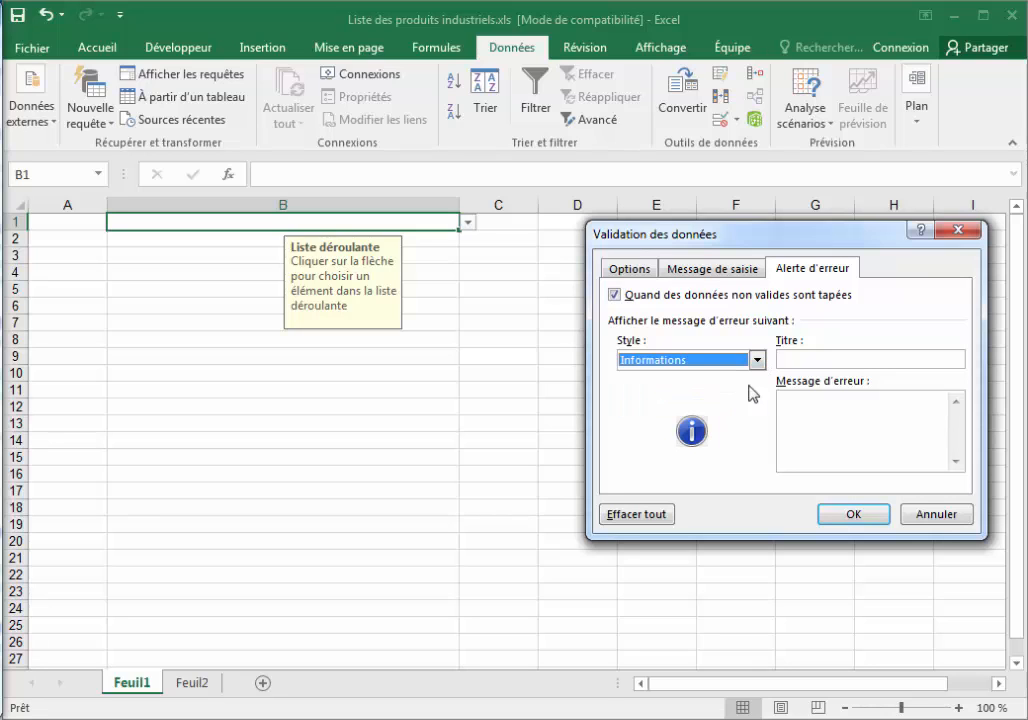
pyautogui.click(757, 360)
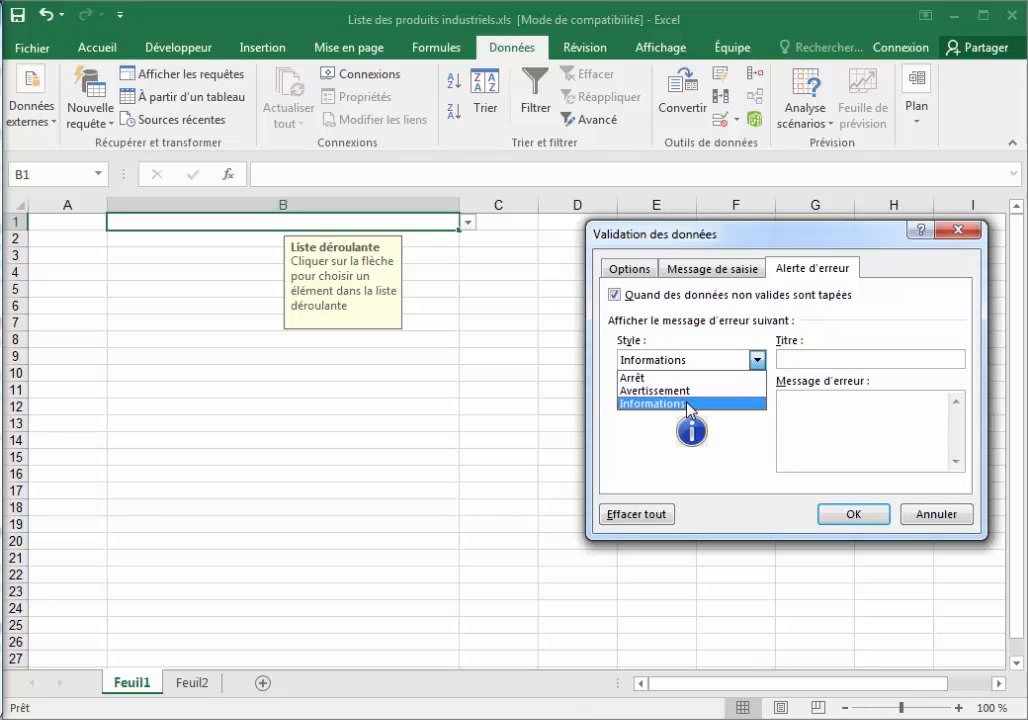
pyautogui.click(750, 477)
pyautogui.click(1, 692)
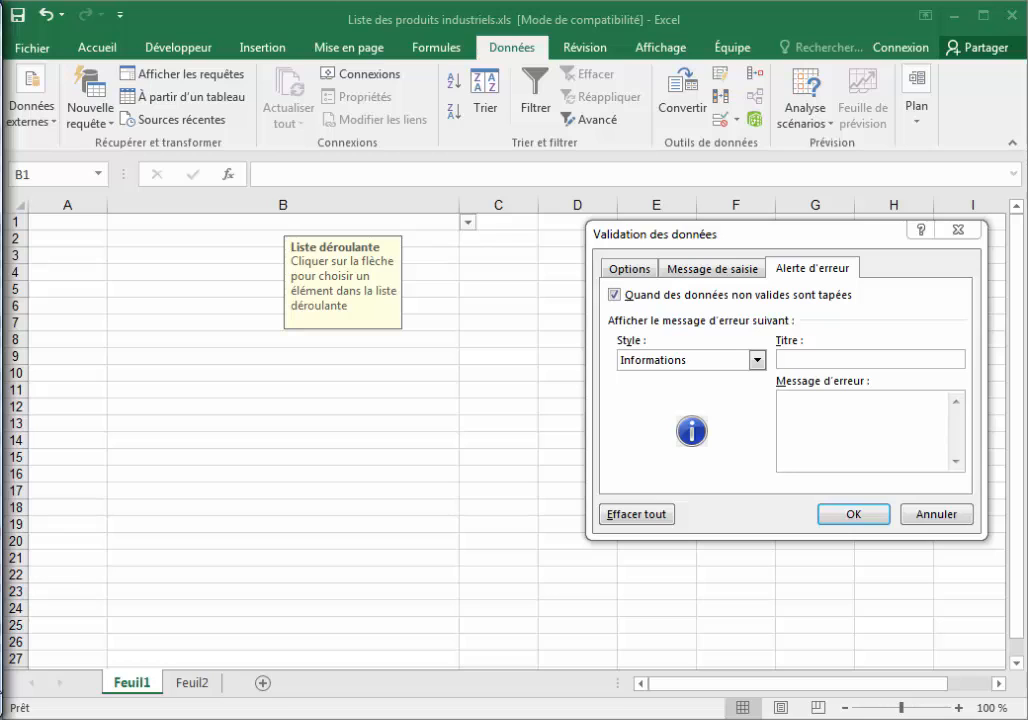
# Set the error alert style to Arrêt and go to its title field.
pyautogui.click(757, 360)
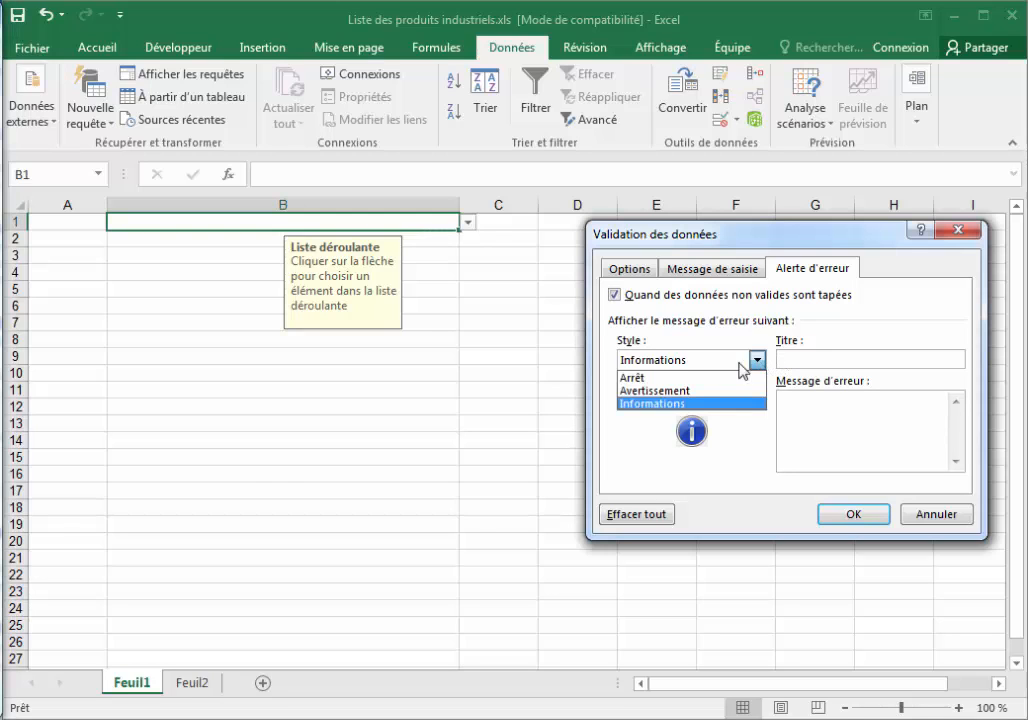
pyautogui.click(713, 378)
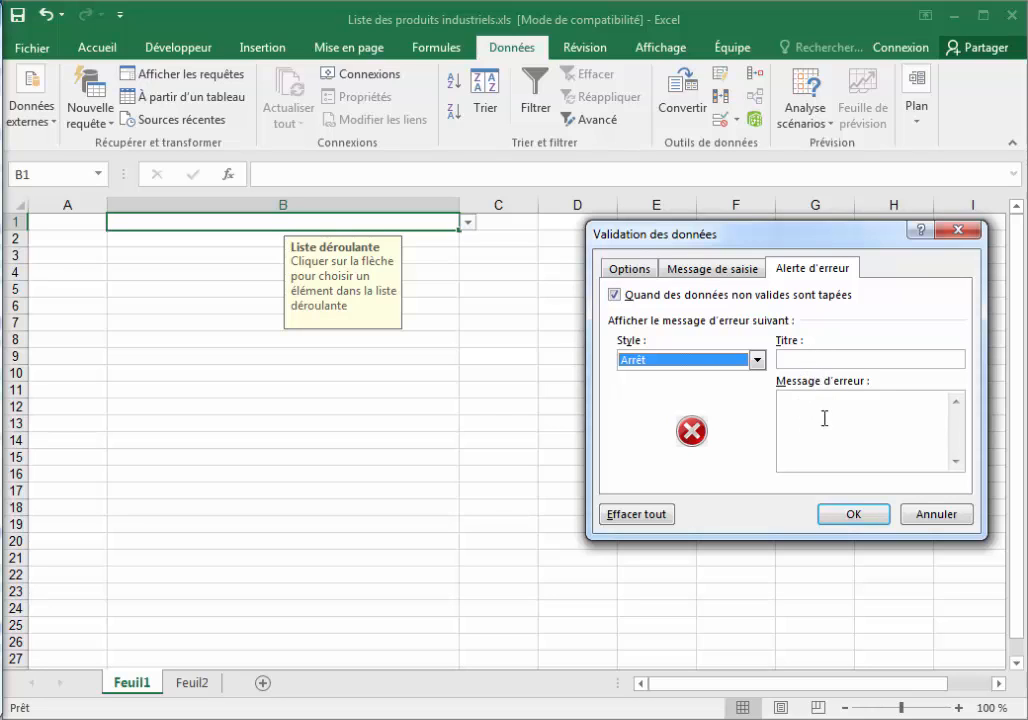
pyautogui.click(2, 696)
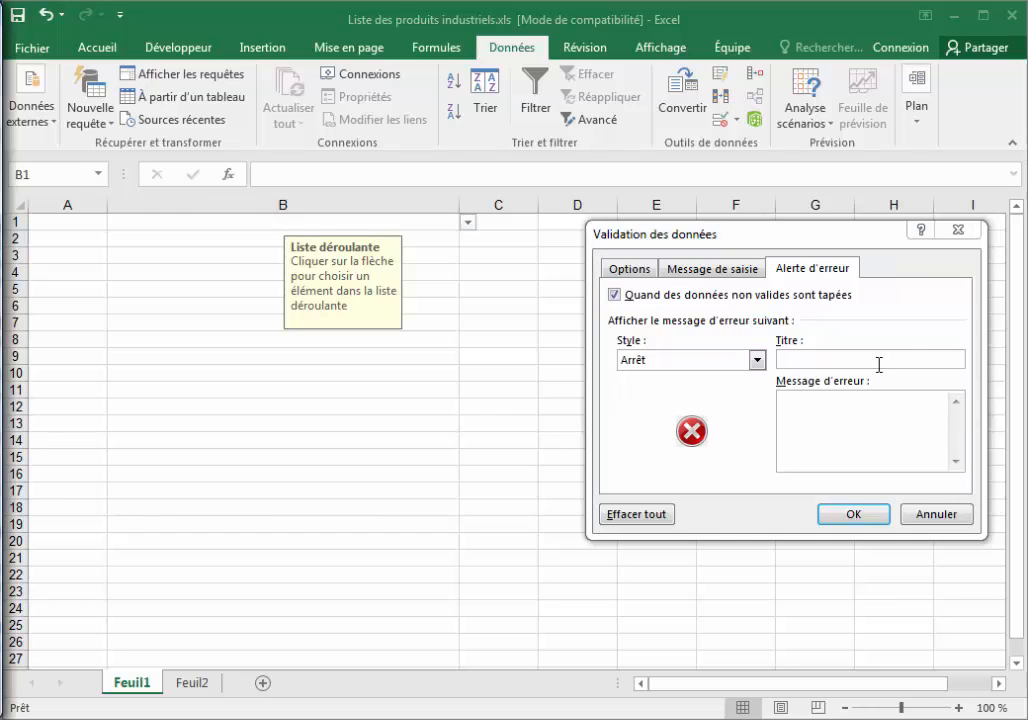
pyautogui.click(821, 360)
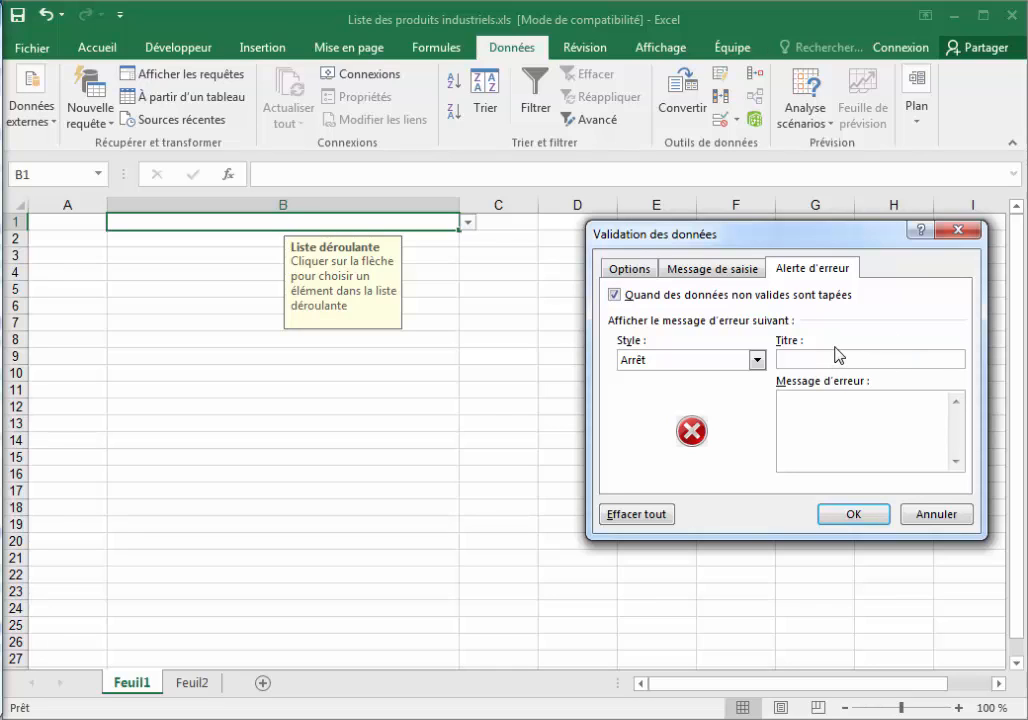
# Try the Avertissement alert style, set the style to Informations and apply the validation to cell B1.
pyautogui.click(757, 360)
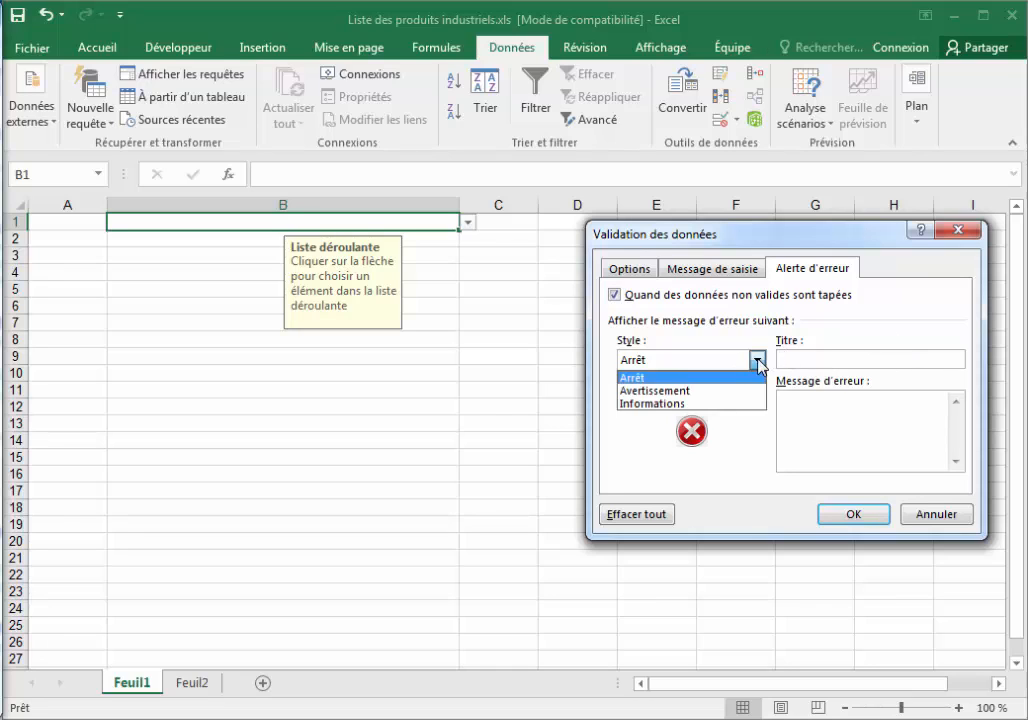
pyautogui.click(673, 391)
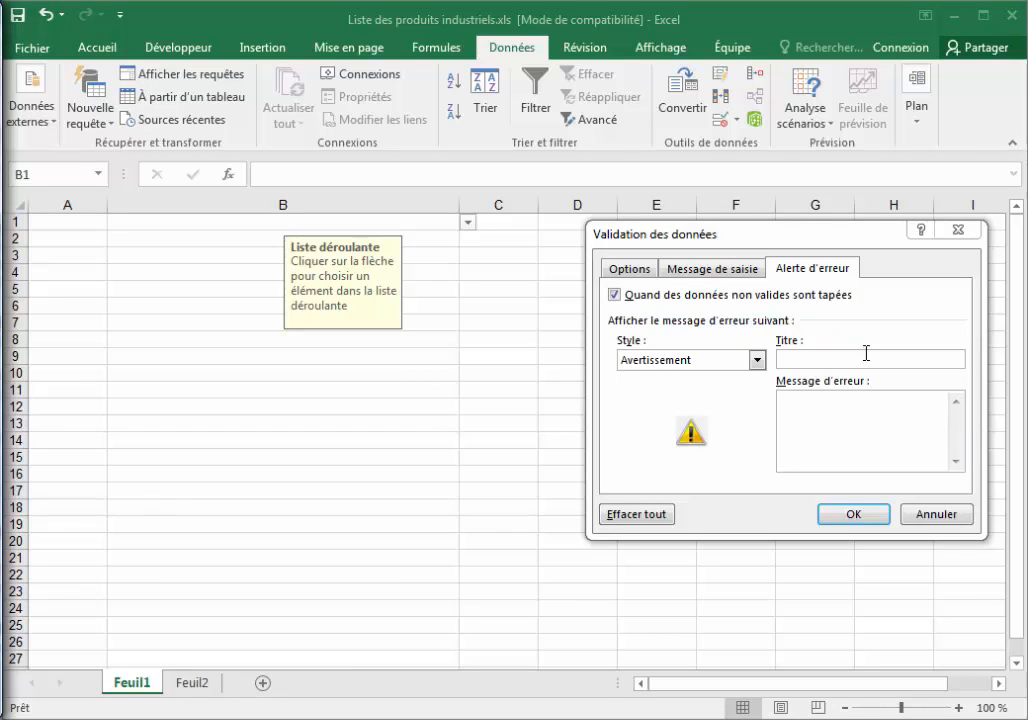
pyautogui.click(757, 360)
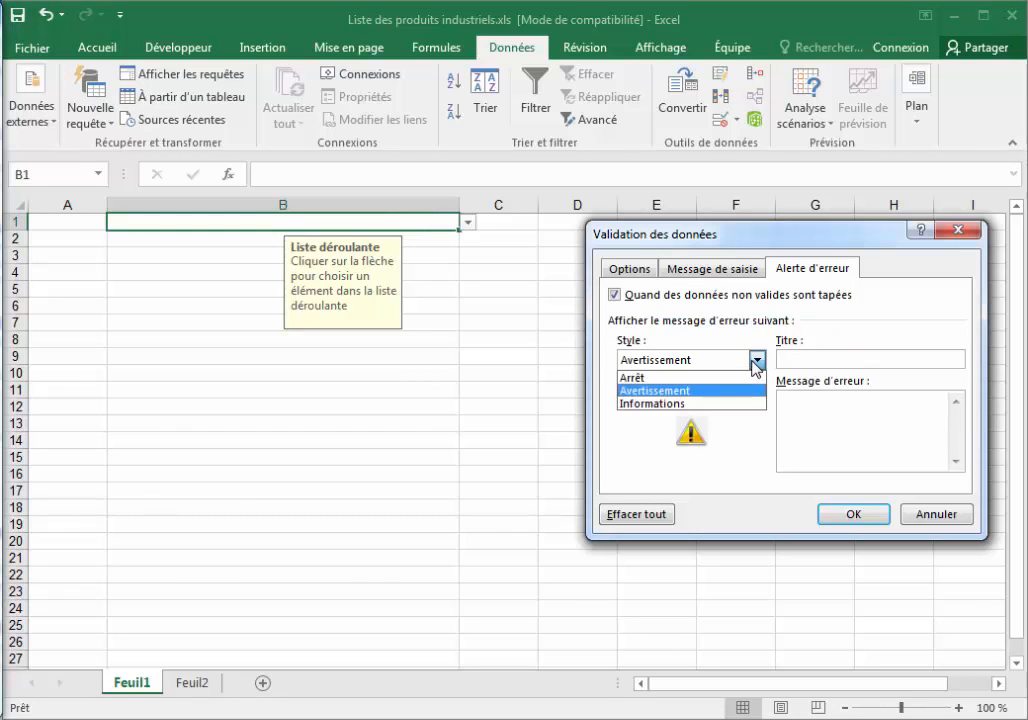
pyautogui.click(651, 404)
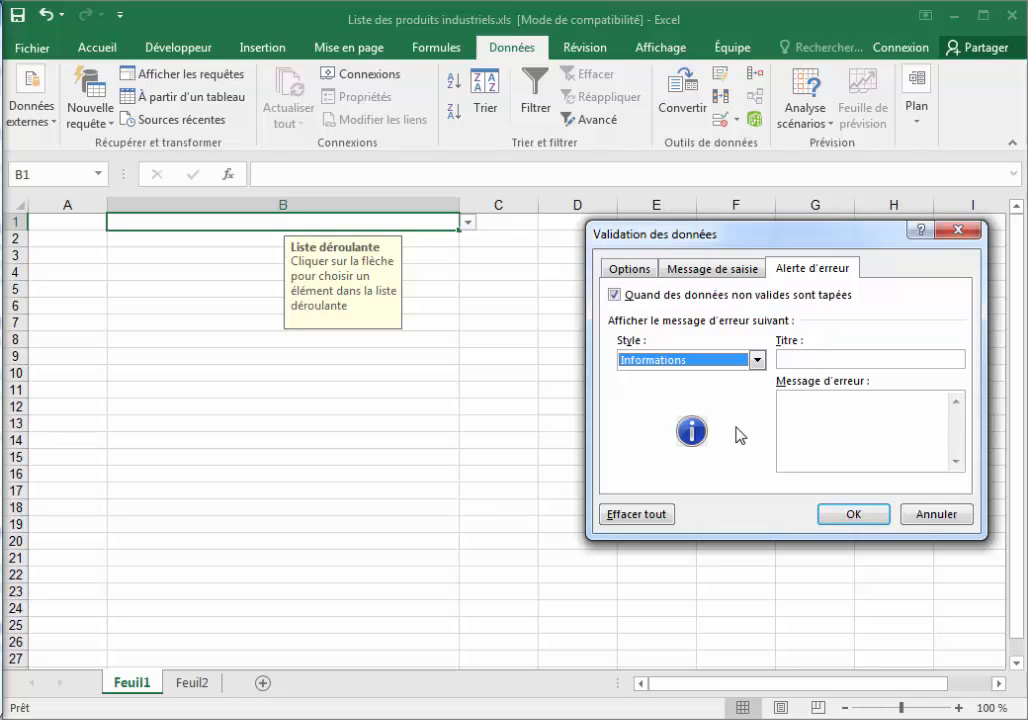
pyautogui.press('Return')
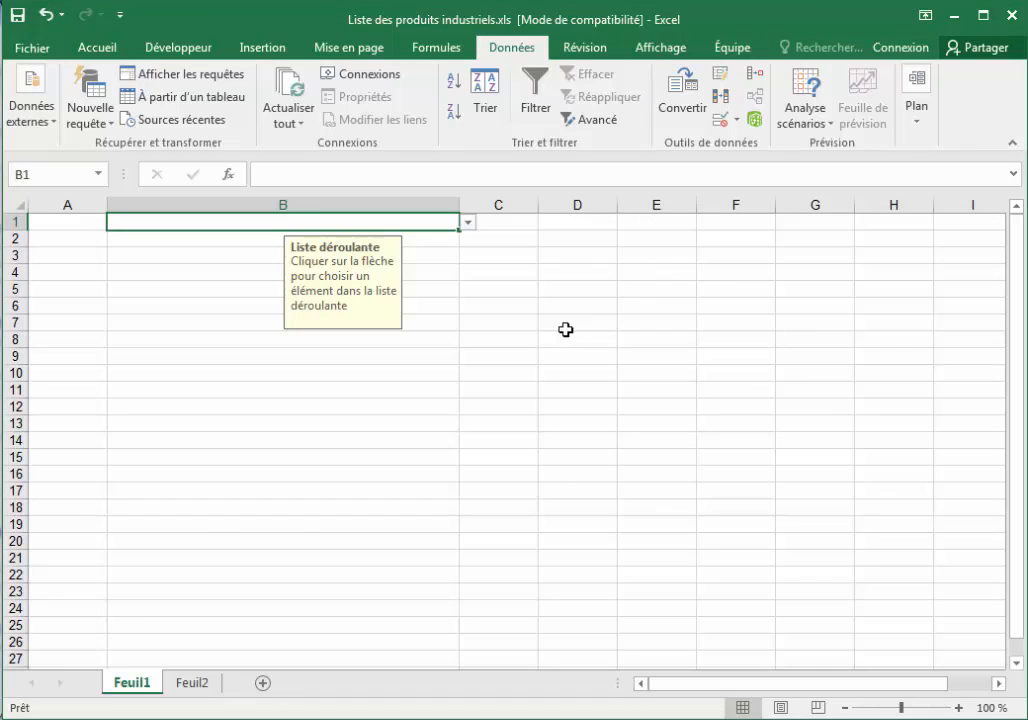